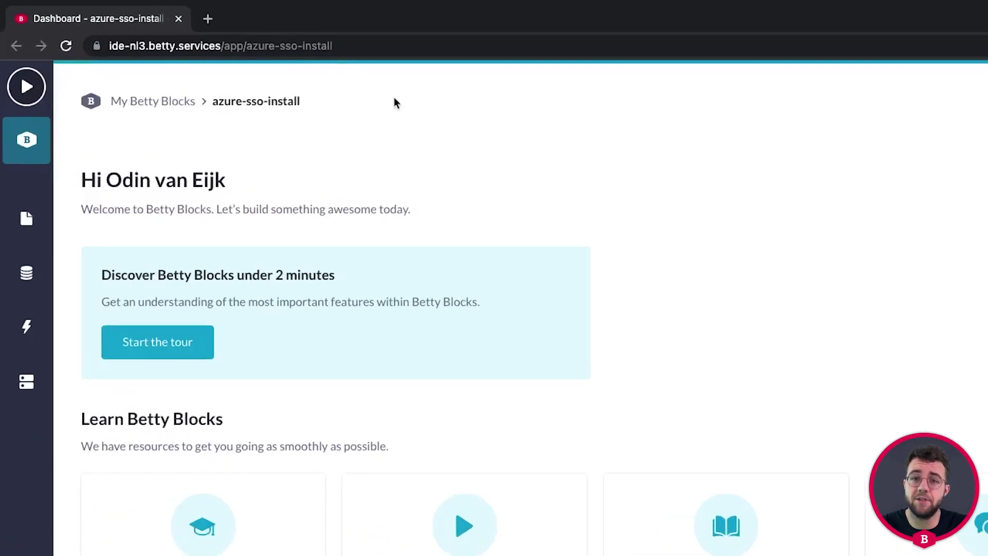
Step: Copy the application identifier azure-sso-install from the dashboard's web address
left_click(348, 47)
left_click(262, 49)
mouse_move(279, 47)
left_mouse_down()
mouse_move(362, 49)
mouse_move(282, 46)
left_mouse_up()
key("ctrl+c")
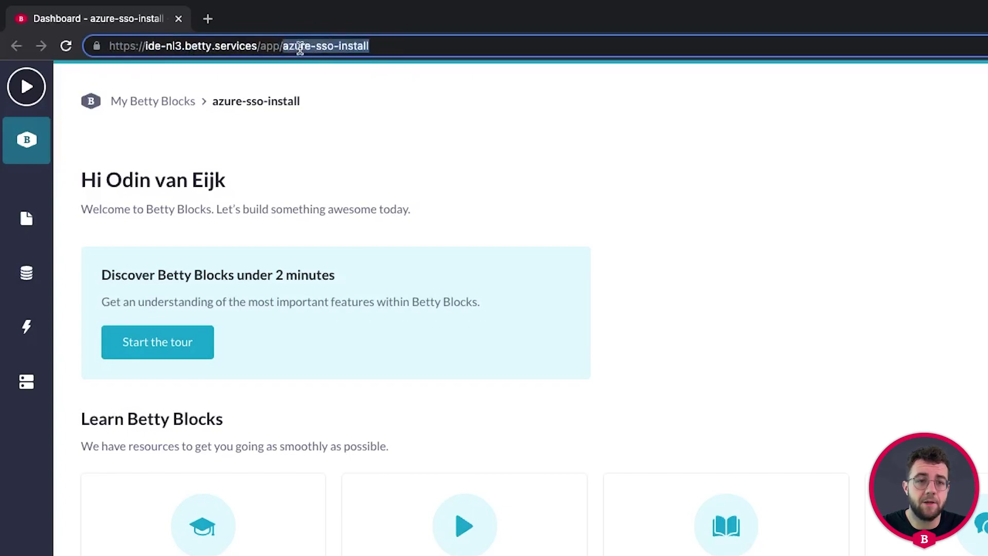
left_click(452, 126)
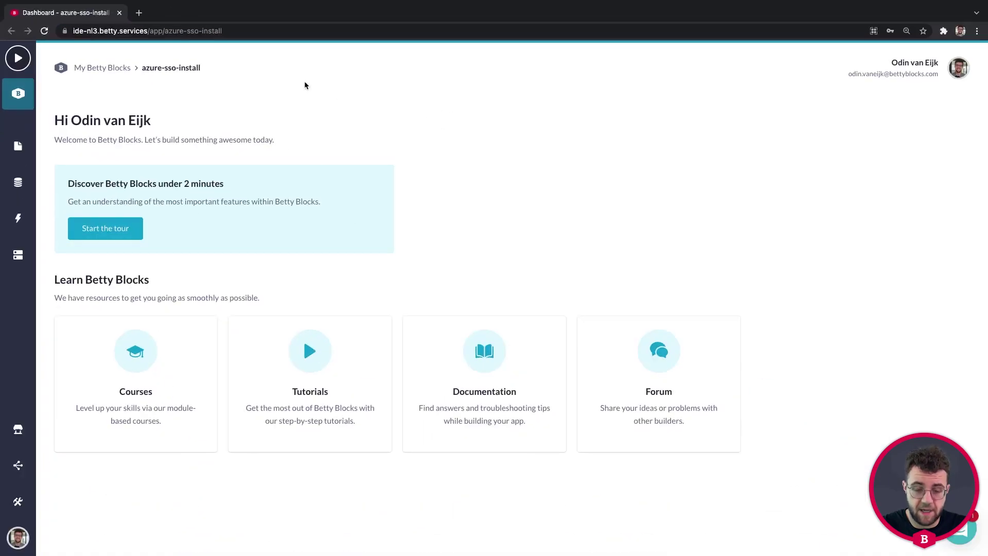
Step: Edit the app_id configuration and set its value to azure-sso-install
key("ctrl+super+f")
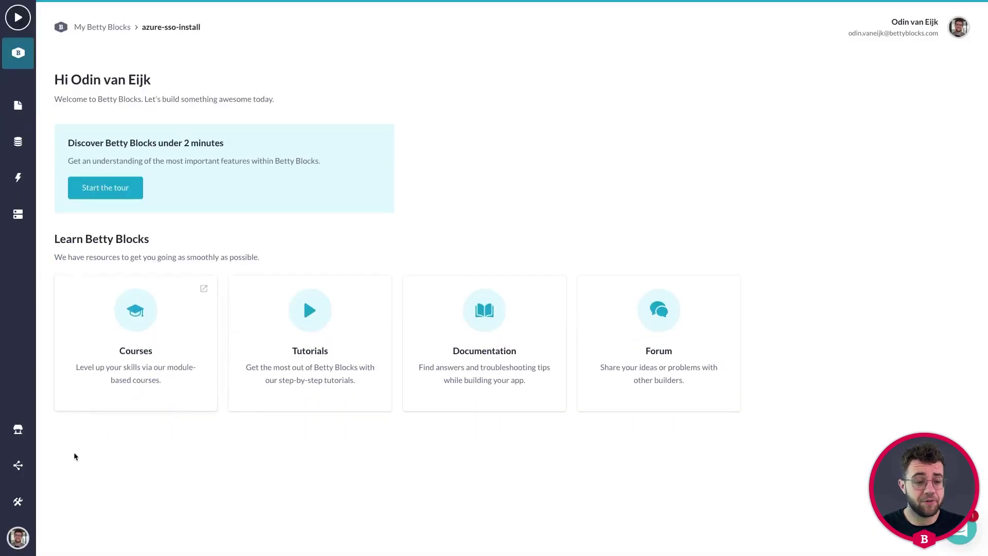
left_click(18, 502)
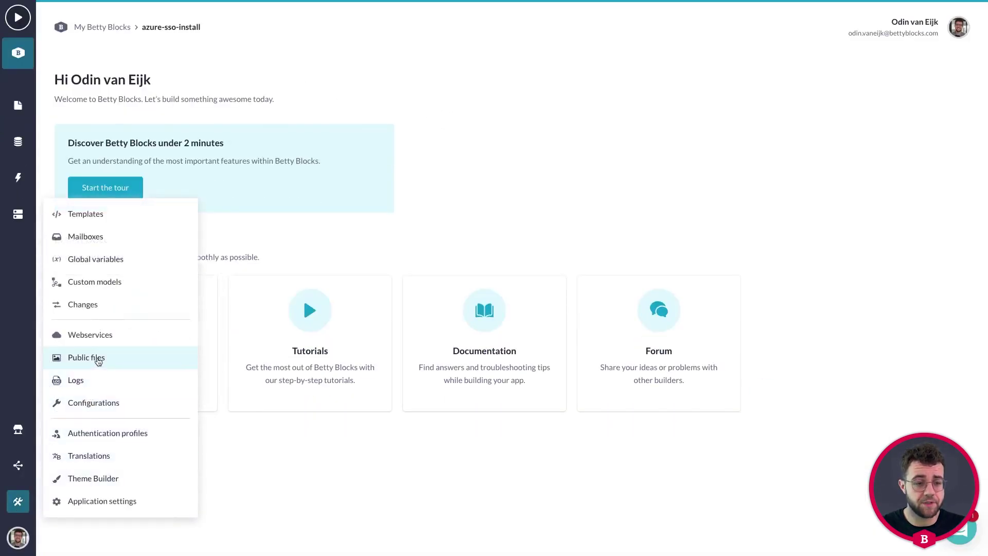
left_click(96, 402)
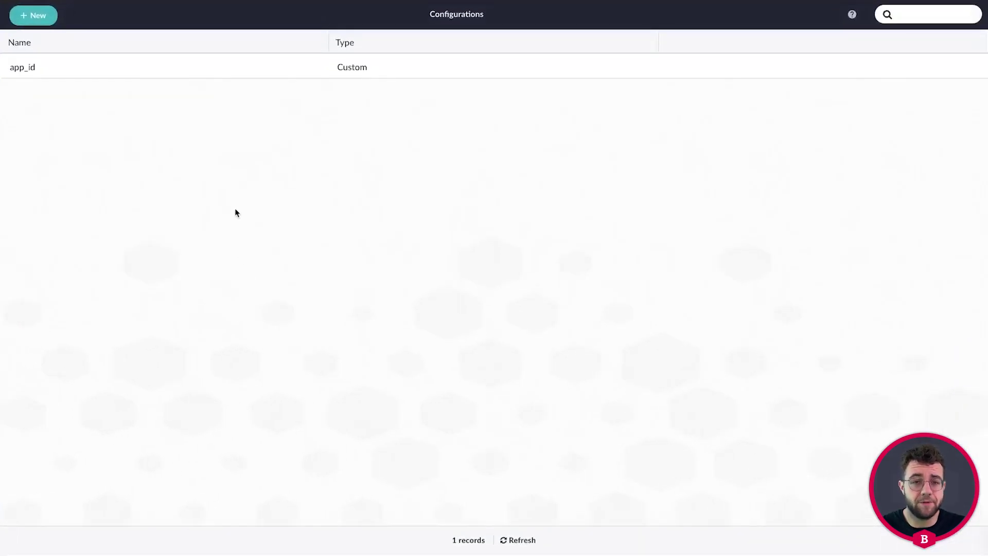
left_click(178, 72)
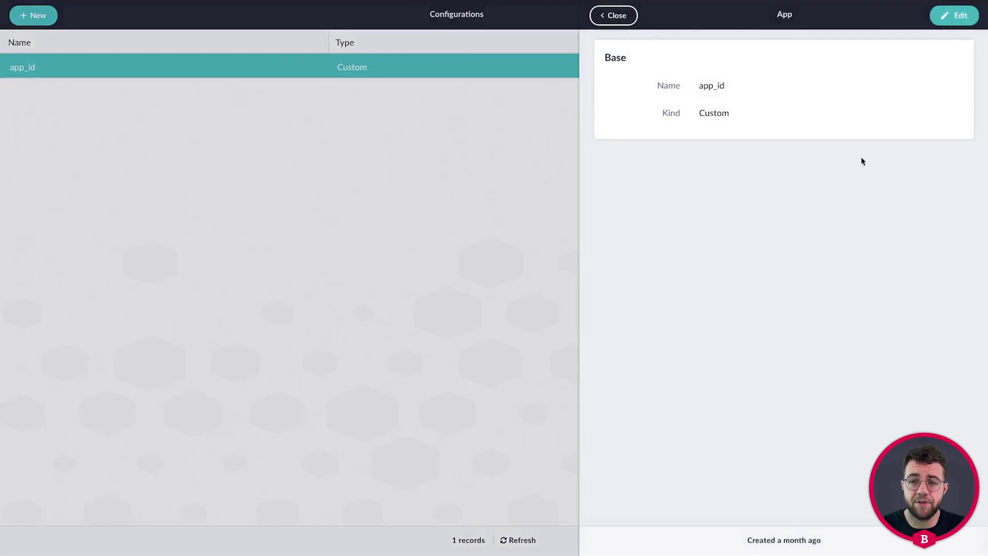
left_click(951, 20)
left_click(725, 215)
key("ctrl+v")
left_click(649, 231)
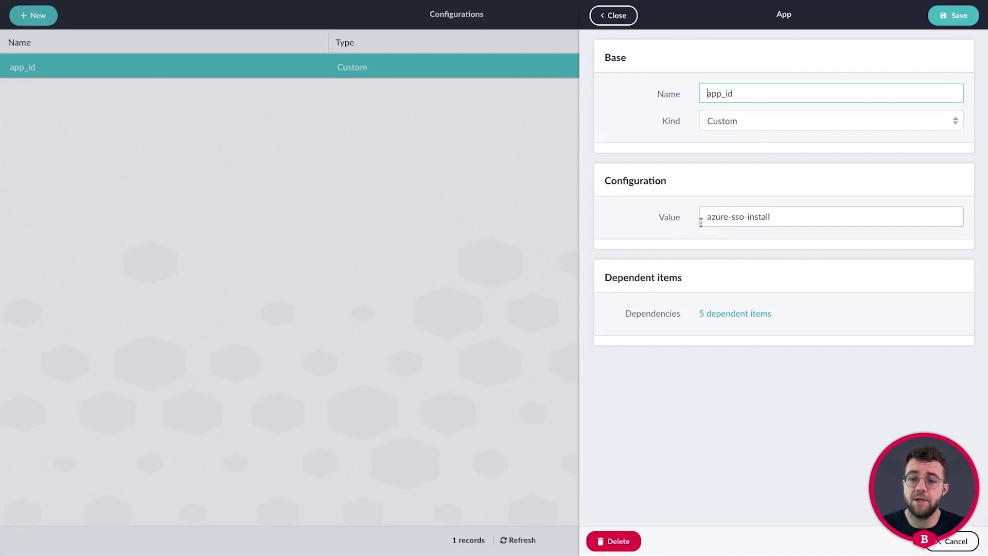
Step: Copy the app_id value, then save the configuration and return to the dashboard
left_click(780, 217)
left_click_drag(780, 217, 684, 242)
key("ctrl+c")
left_click(692, 245)
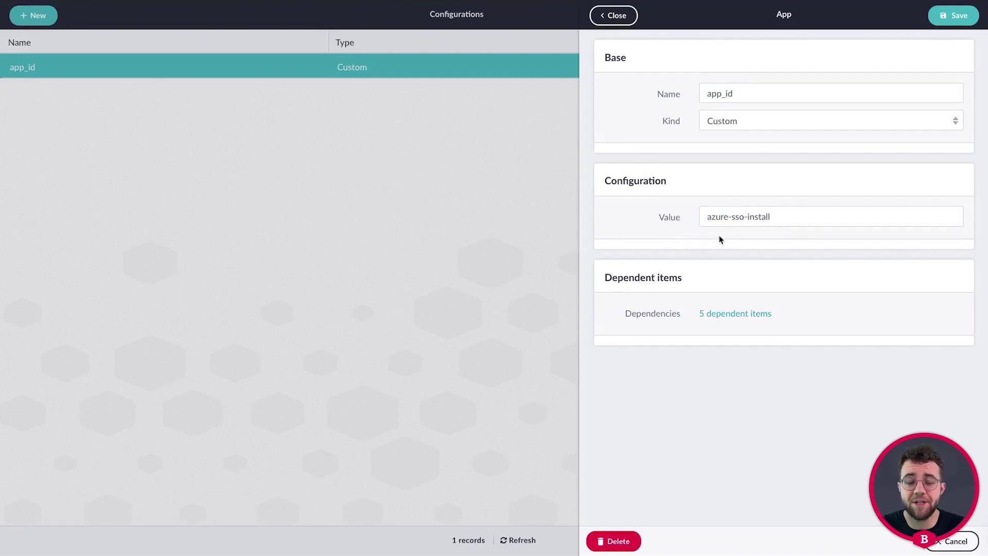
left_click(945, 15)
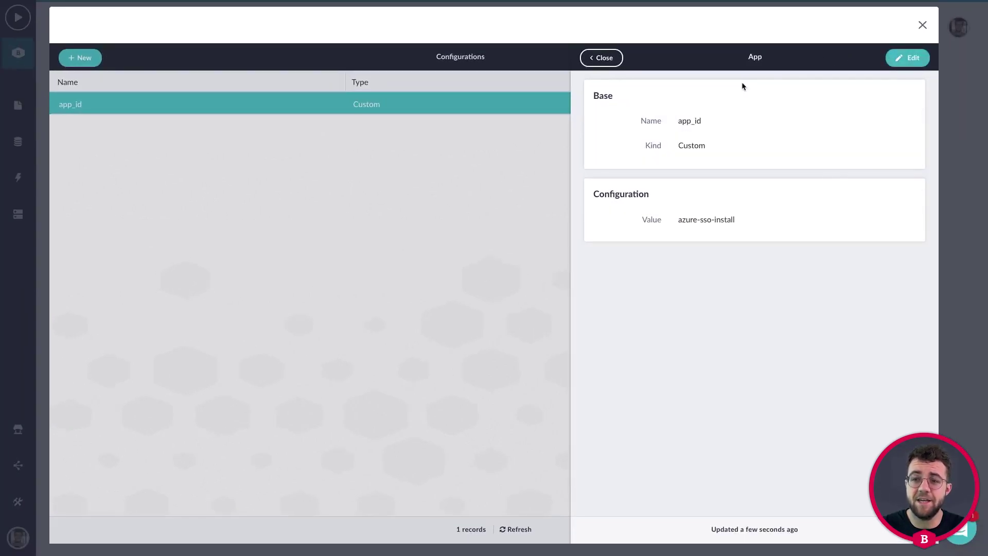
left_click(922, 27)
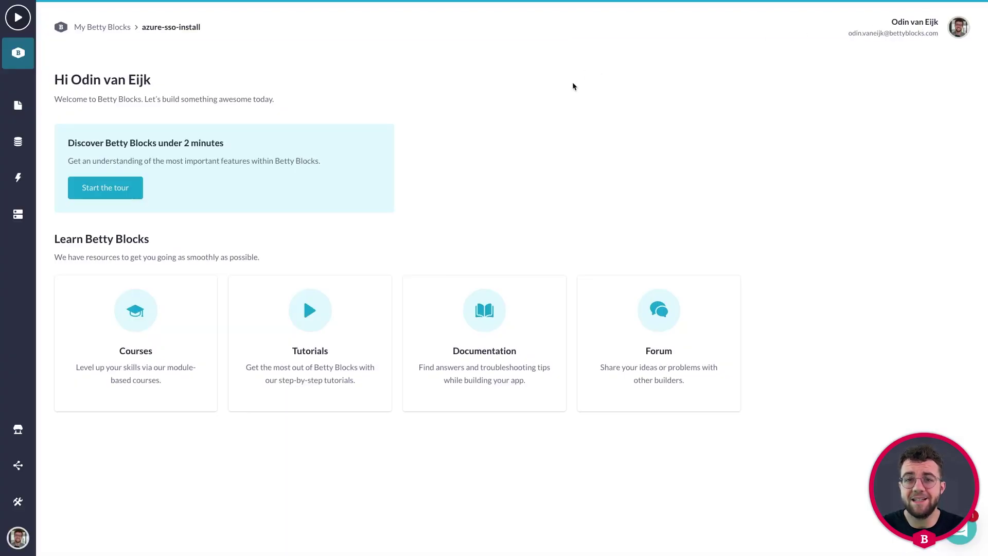
left_click(20, 214)
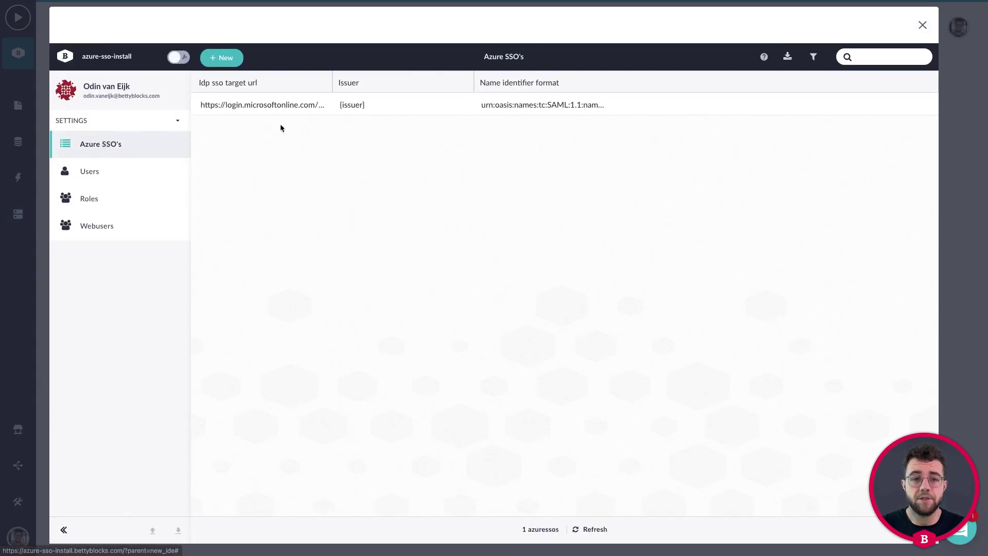
left_click(313, 106)
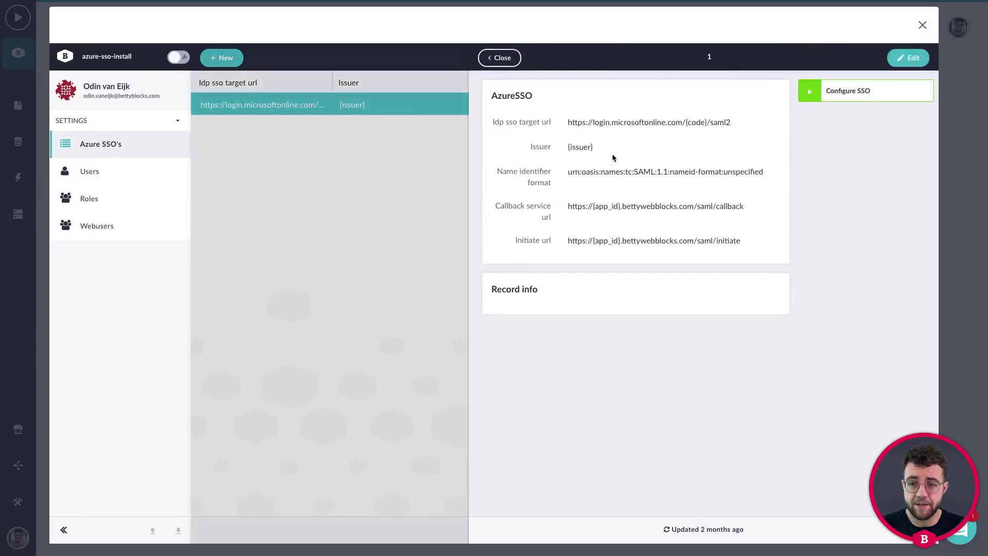
left_click(841, 98)
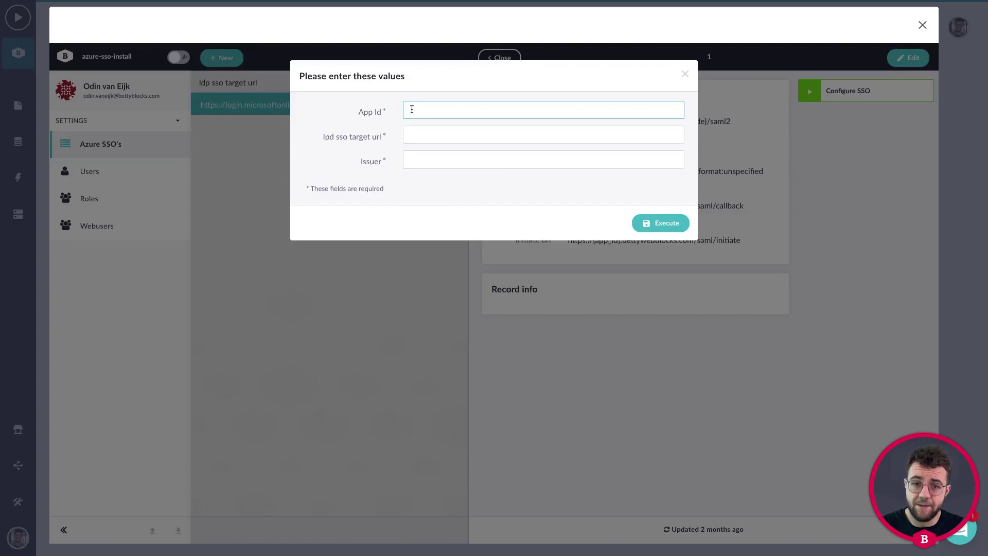
key("ctrl+v")
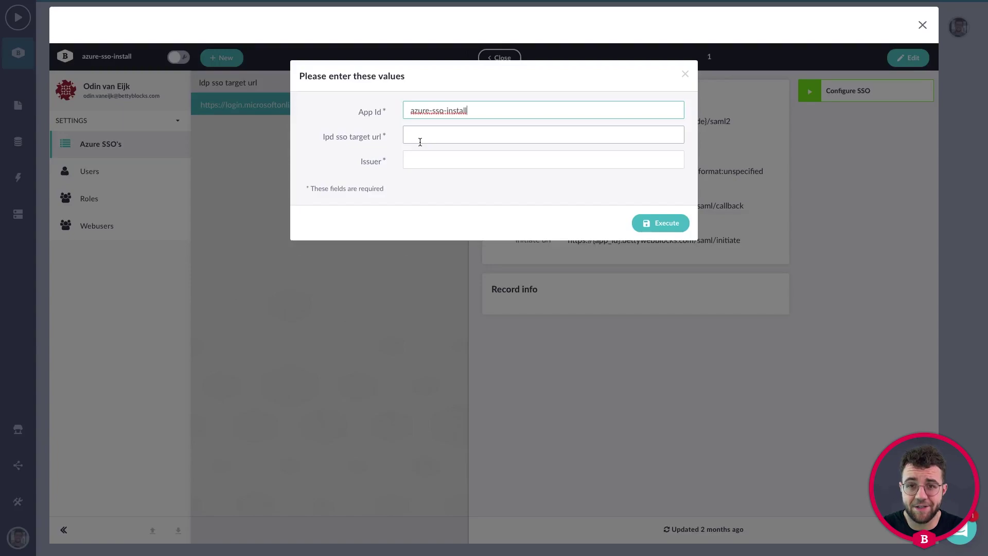
left_click(686, 75)
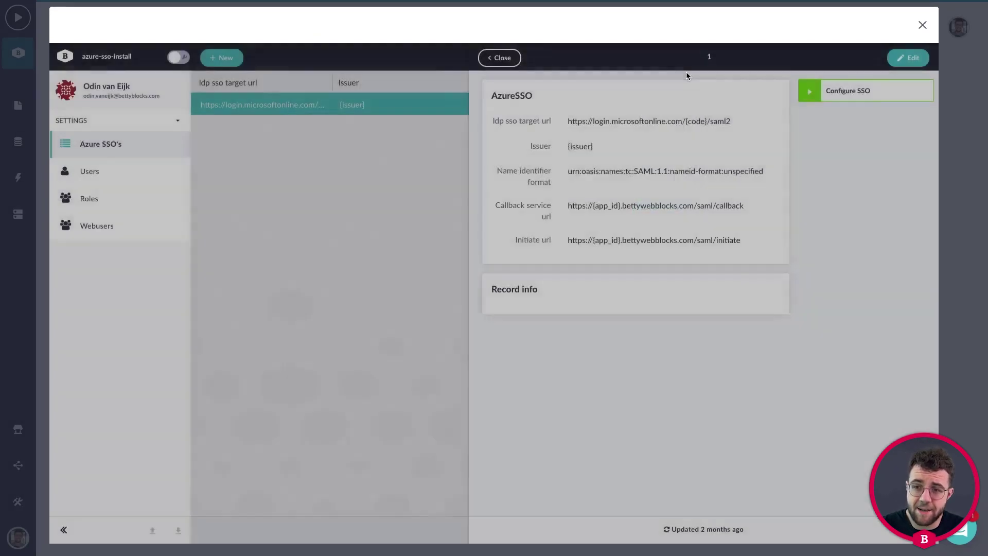
left_click(922, 25)
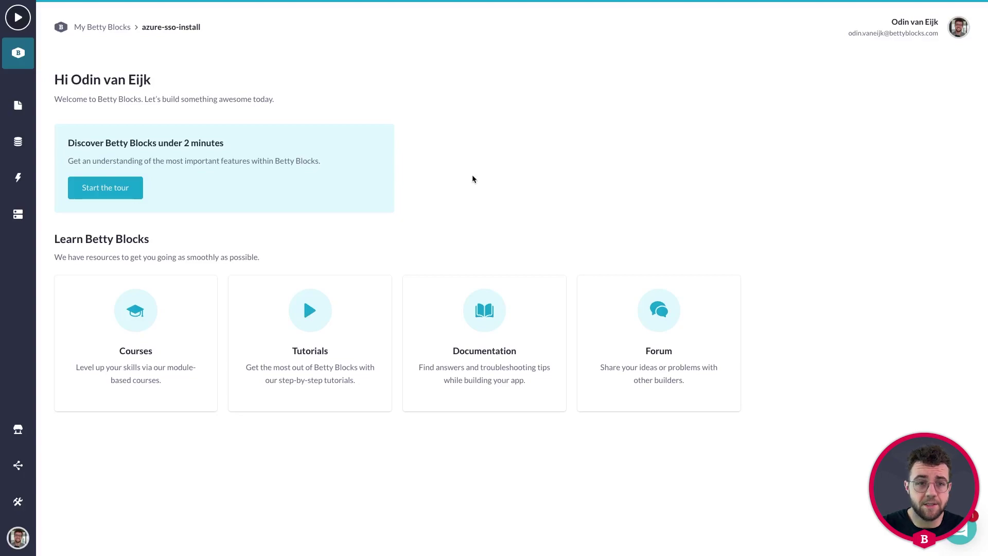
left_click(18, 105)
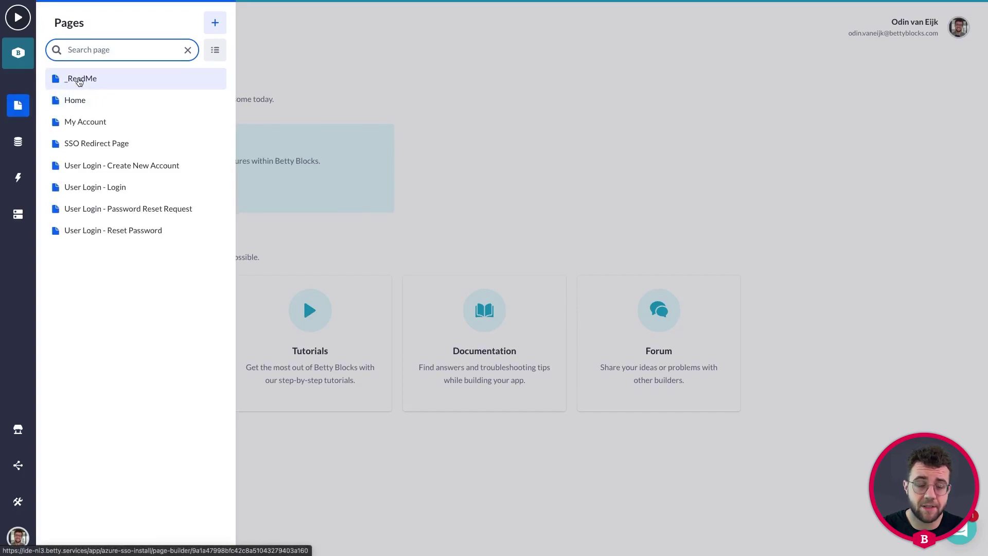
left_click(18, 105)
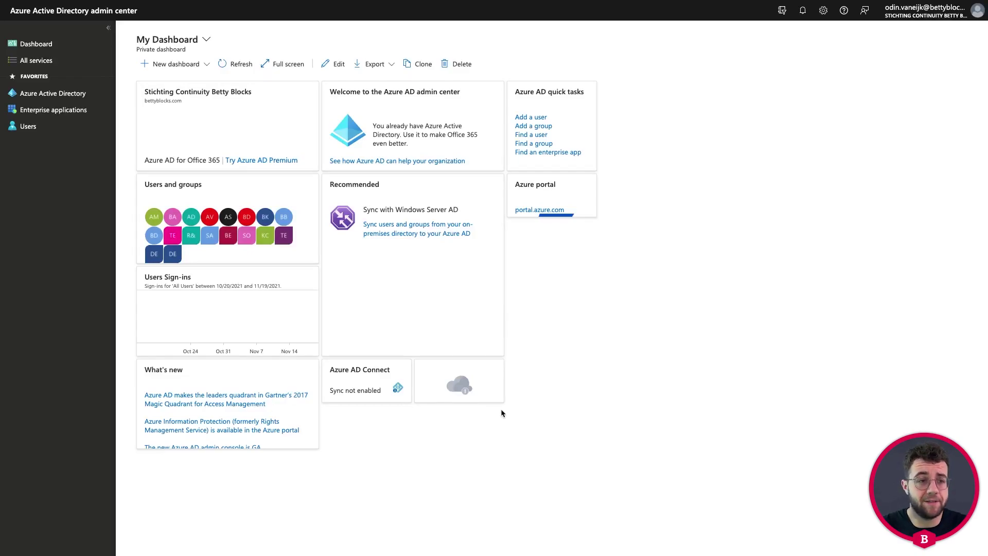
Step: Switch to the Azure Active Directory admin center and start adding a new application under the directory's enterprise applications
left_click(41, 62)
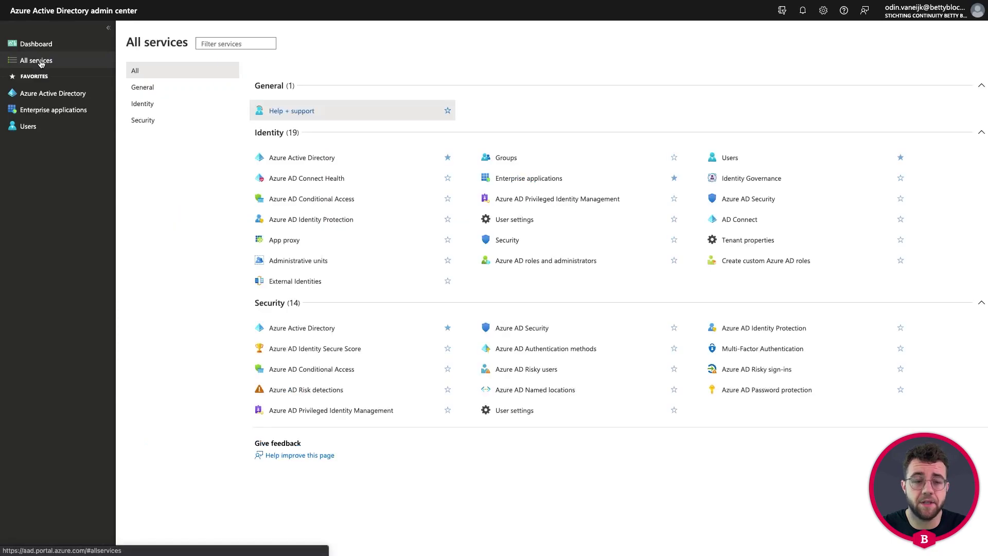
left_click(44, 93)
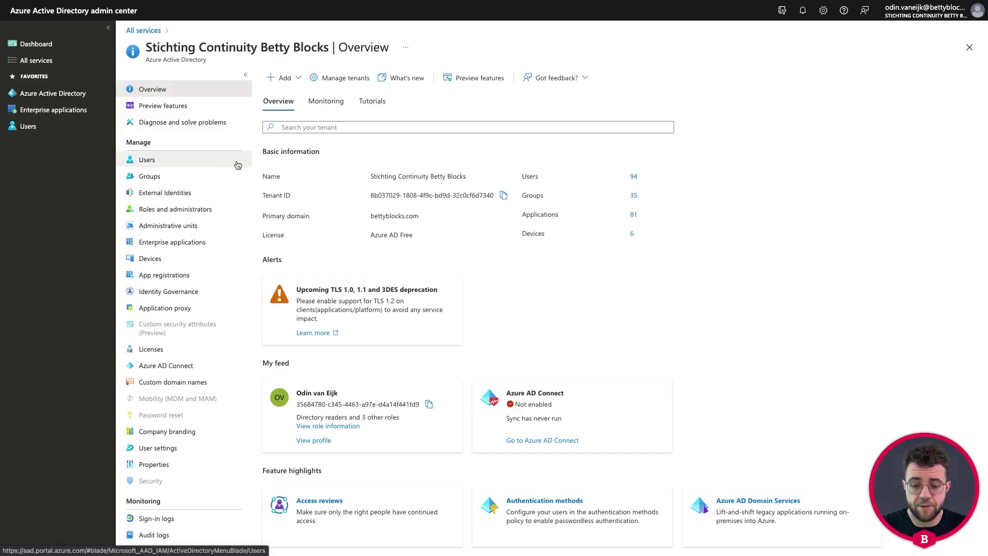
left_click(174, 244)
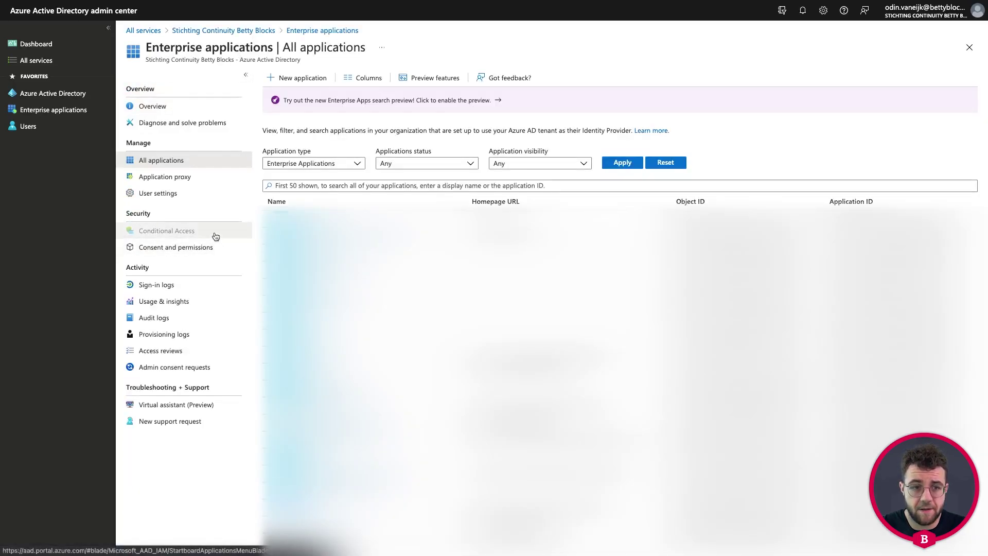
left_click(304, 78)
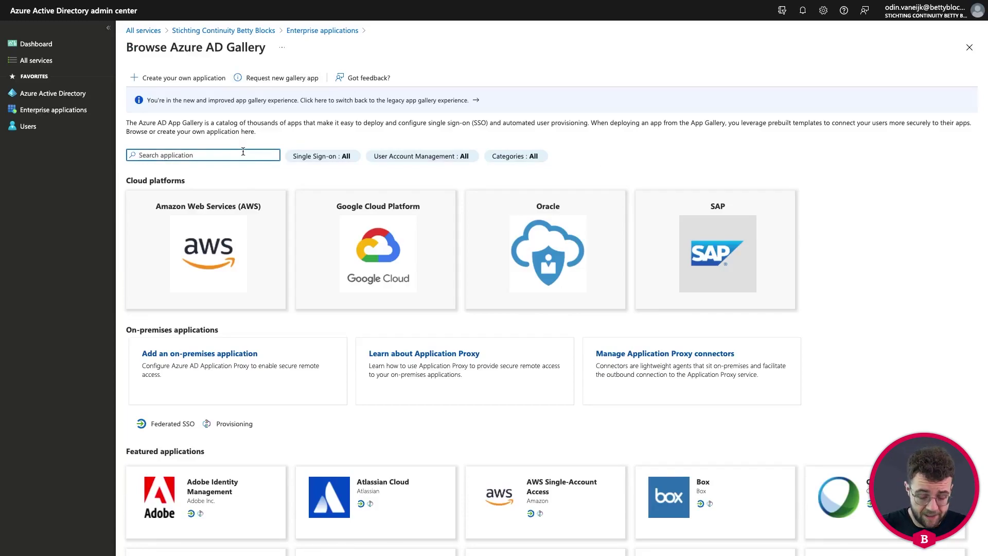
type("azure")
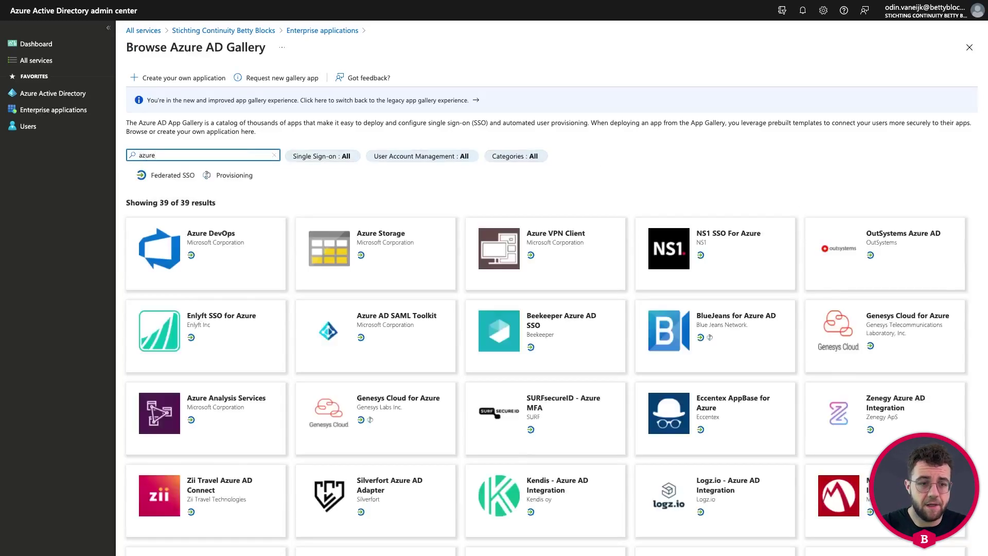
scroll(340, 225, "down", 3)
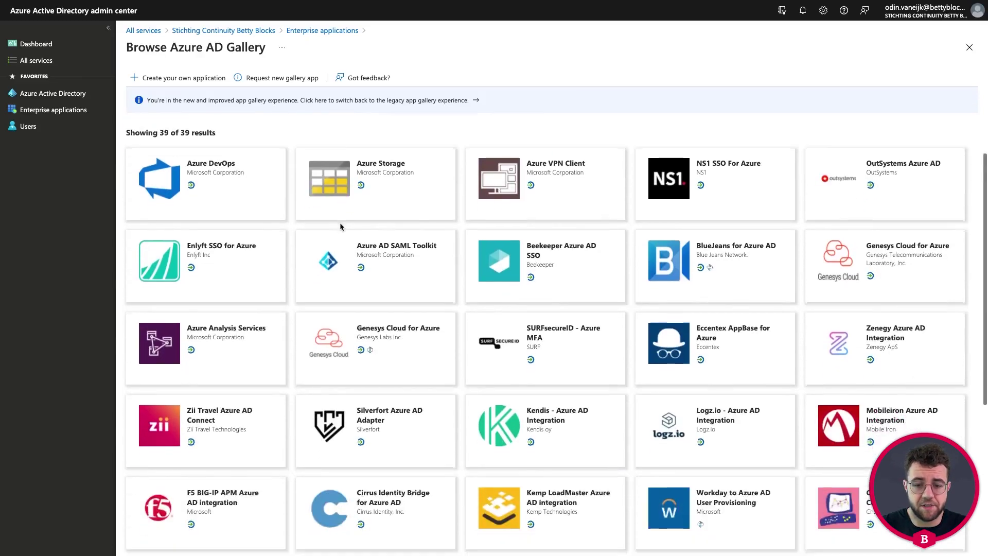
scroll(340, 225, "down", 5)
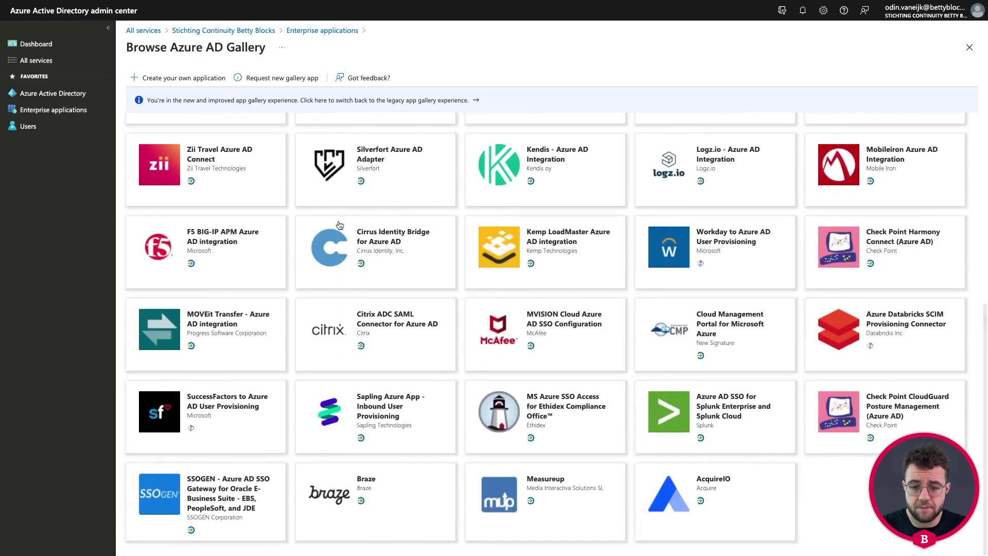
scroll(338, 223, "up", 8)
key("BackSpace")
key("BackSpace")
key("BackSpace")
key("BackSpace")
key("BackSpace")
Step: Search the Azure AD Gallery for saml and select Azure AD SAML Toolkit
type("saml")
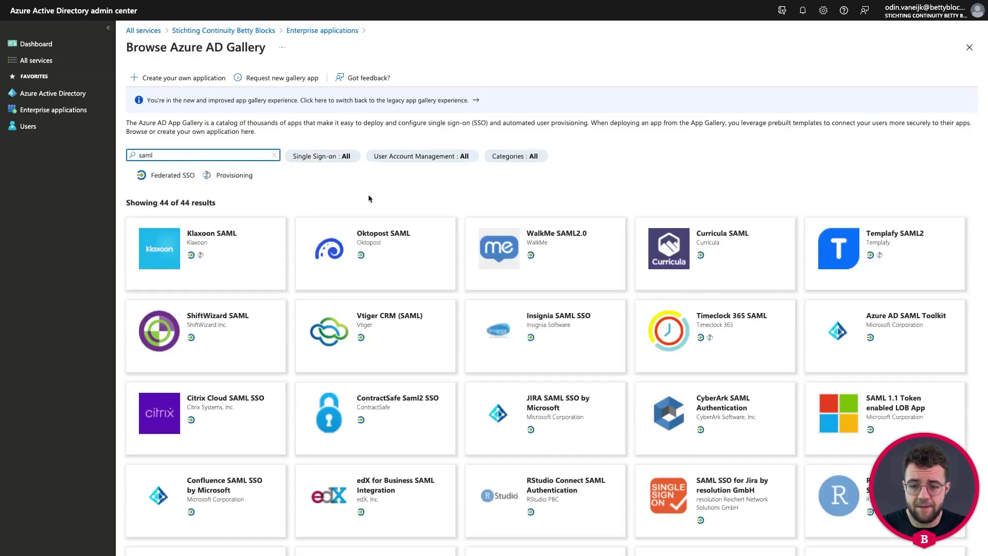
scroll(389, 207, "down", 3)
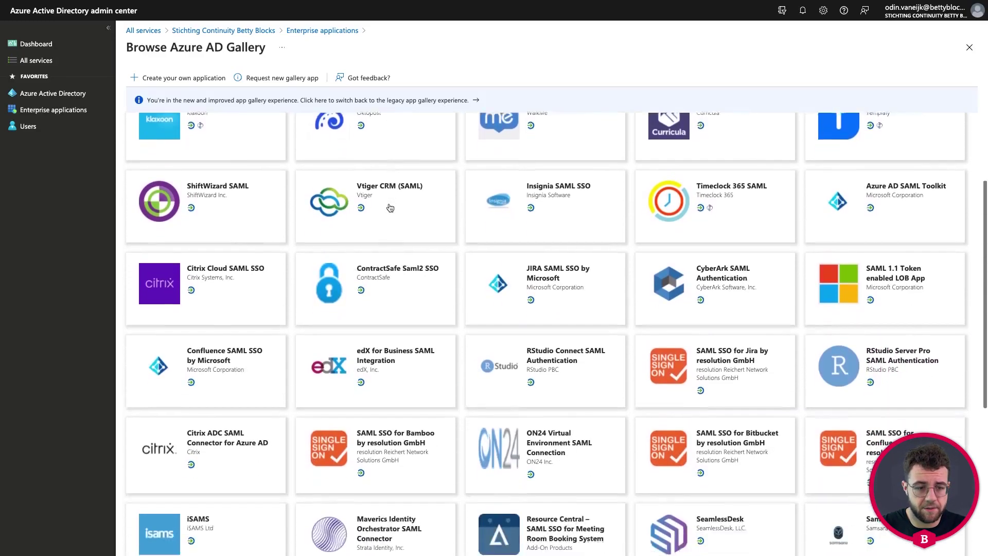
scroll(389, 206, "down", 1)
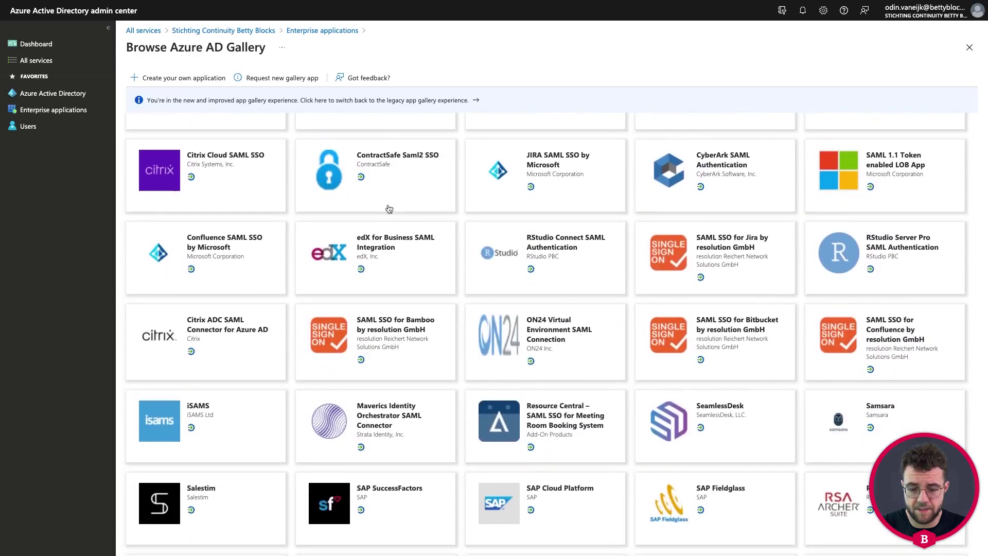
scroll(389, 208, "down", 2)
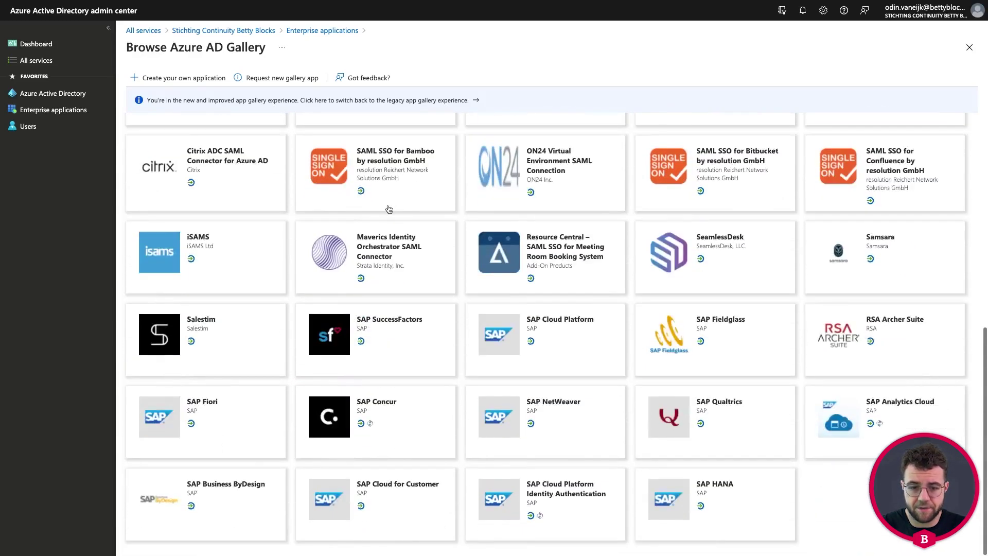
scroll(372, 290, "up", 4)
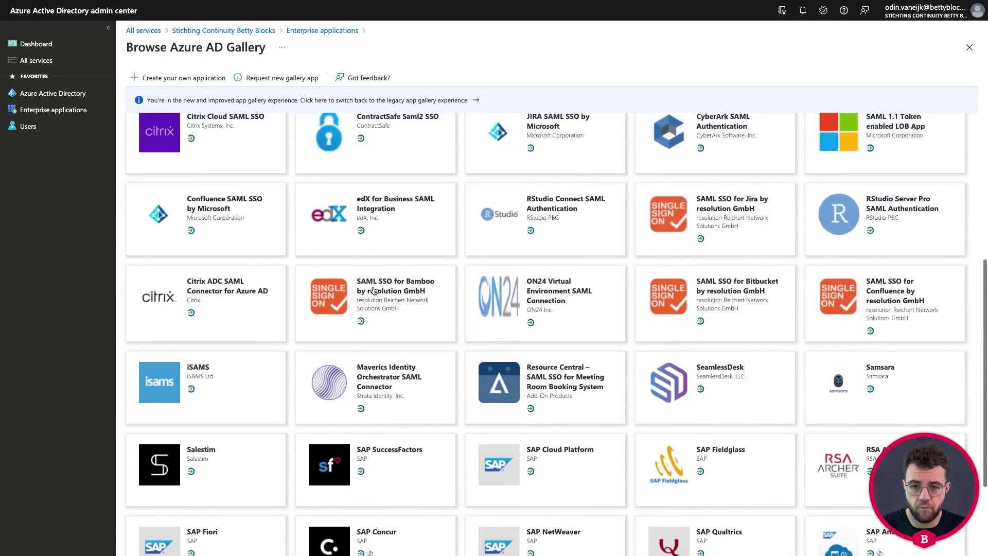
scroll(372, 288, "up", 2)
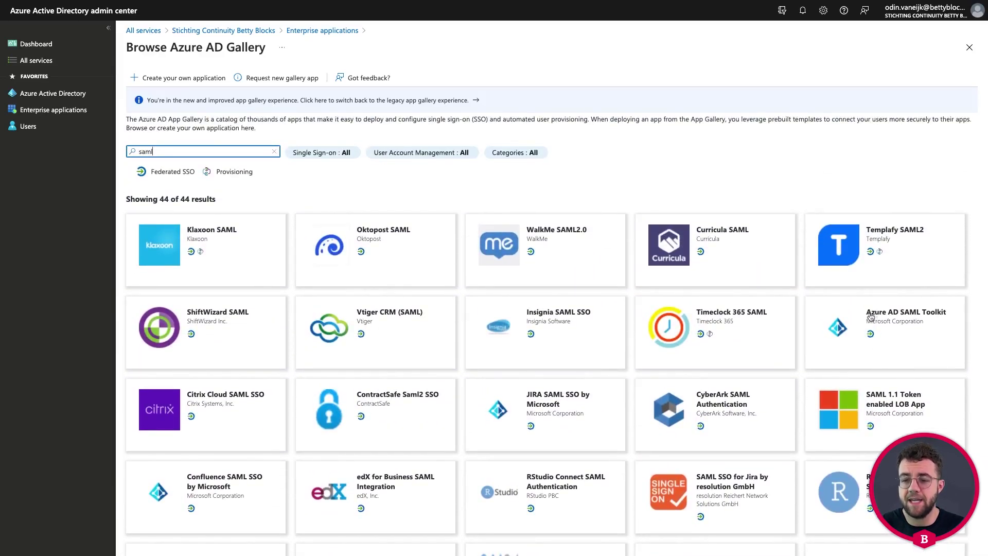
left_click(914, 316)
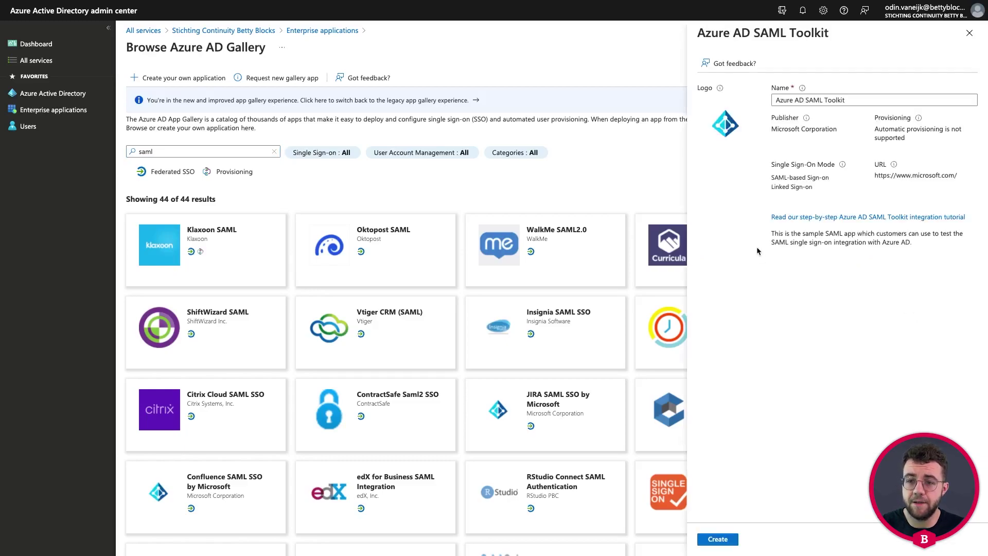
Step: Replace the SAML Toolkit application's default name with azure-sso-install
left_click_drag(877, 100, 759, 106)
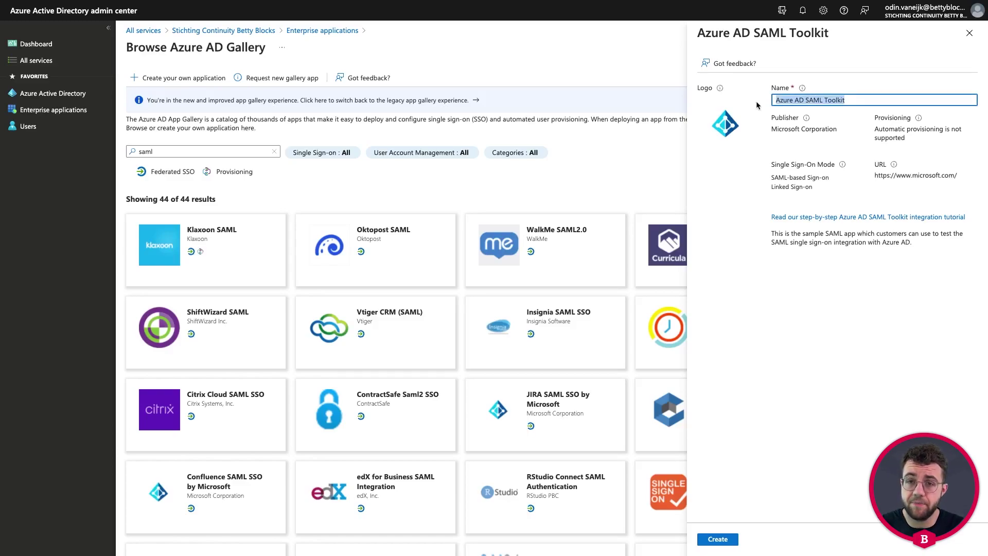
key("BackSpace")
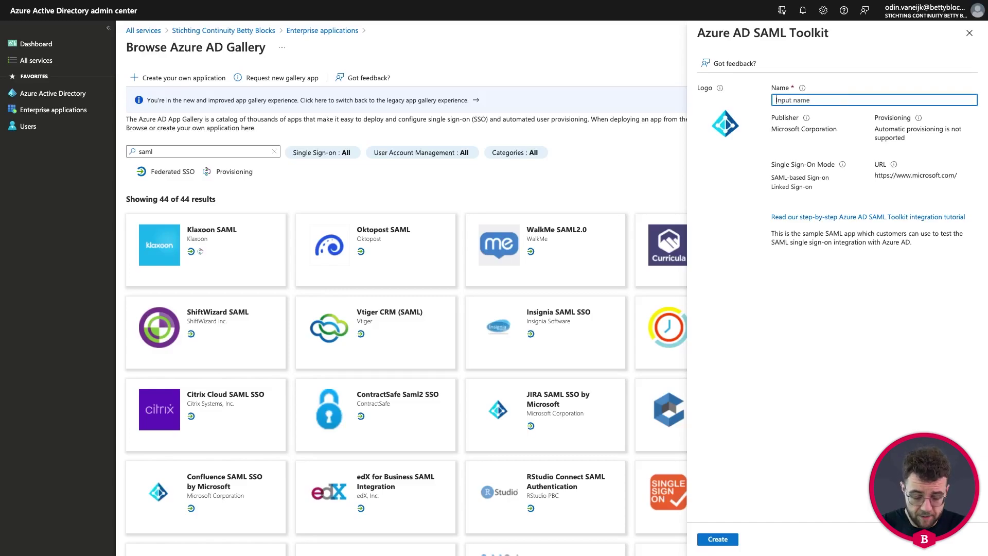
type("azure-sso-install")
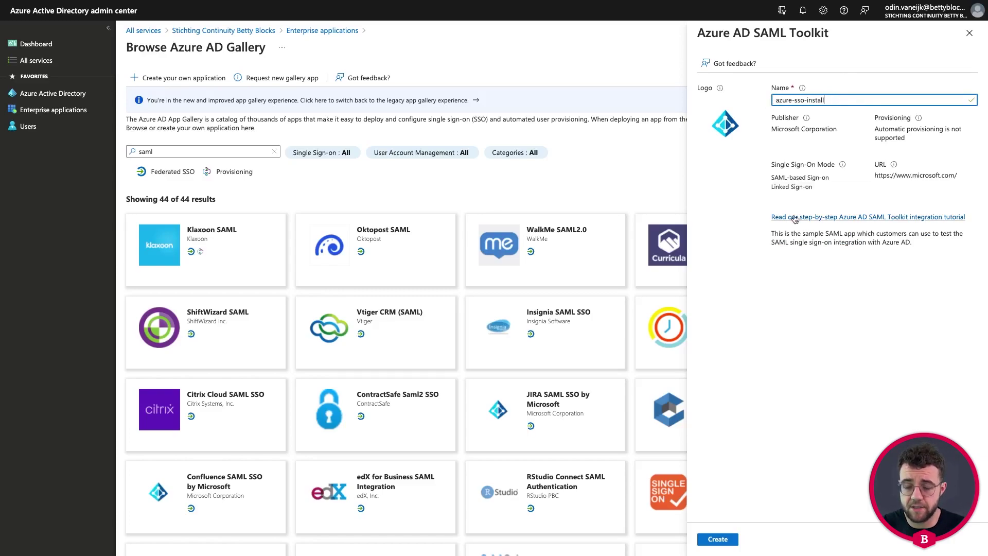
Step: Create the azure-sso-install enterprise application and choose SAML as its single sign-on method
left_click(718, 538)
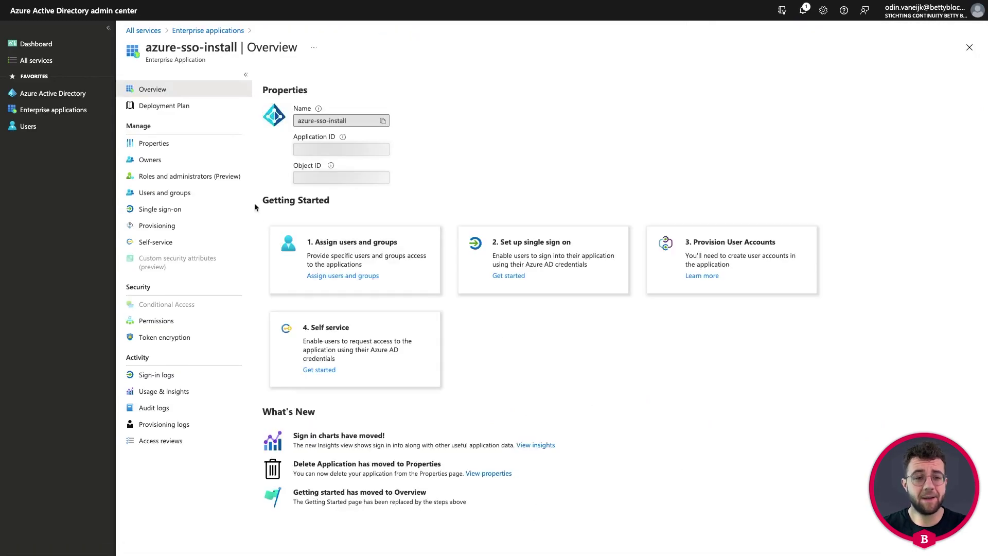
left_click(175, 210)
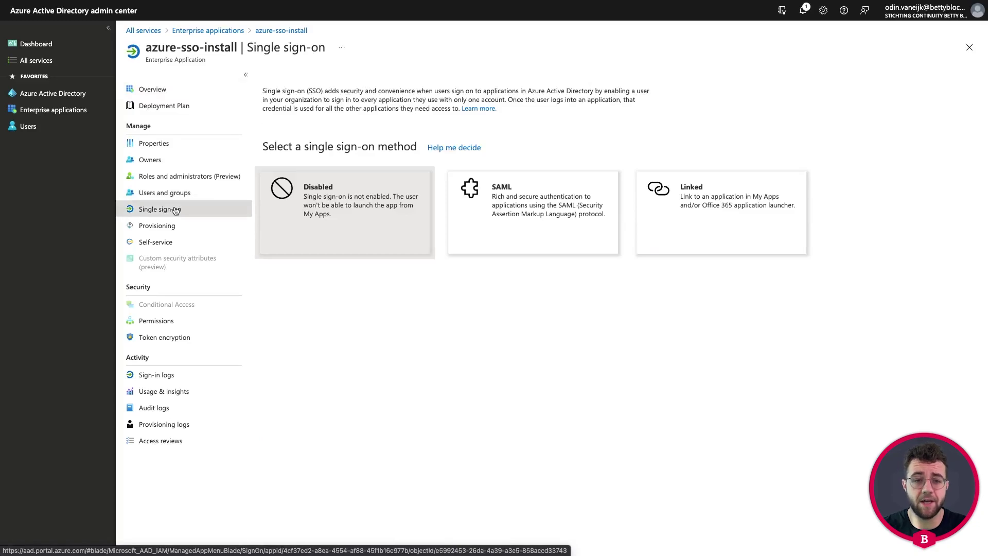
left_click(503, 234)
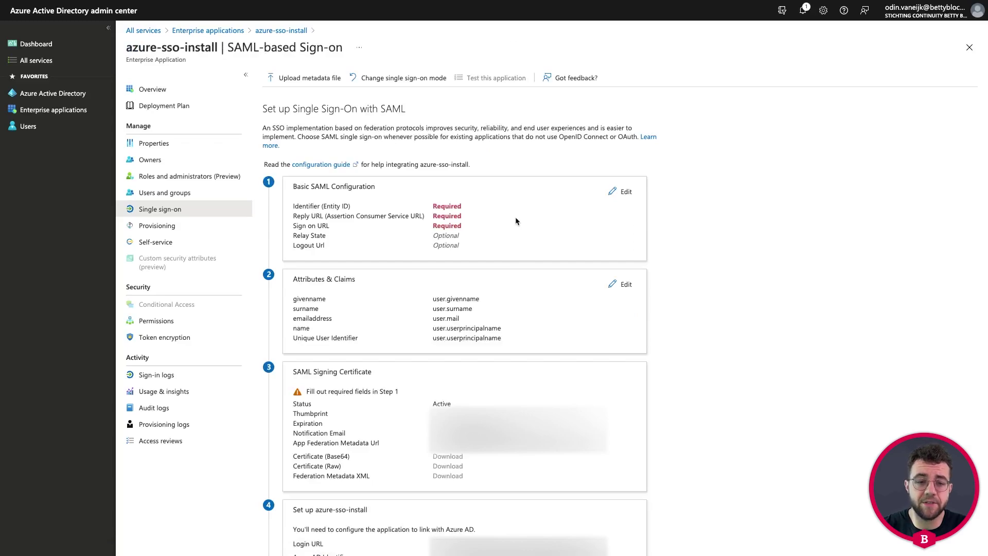
scroll(517, 219, "down", 2)
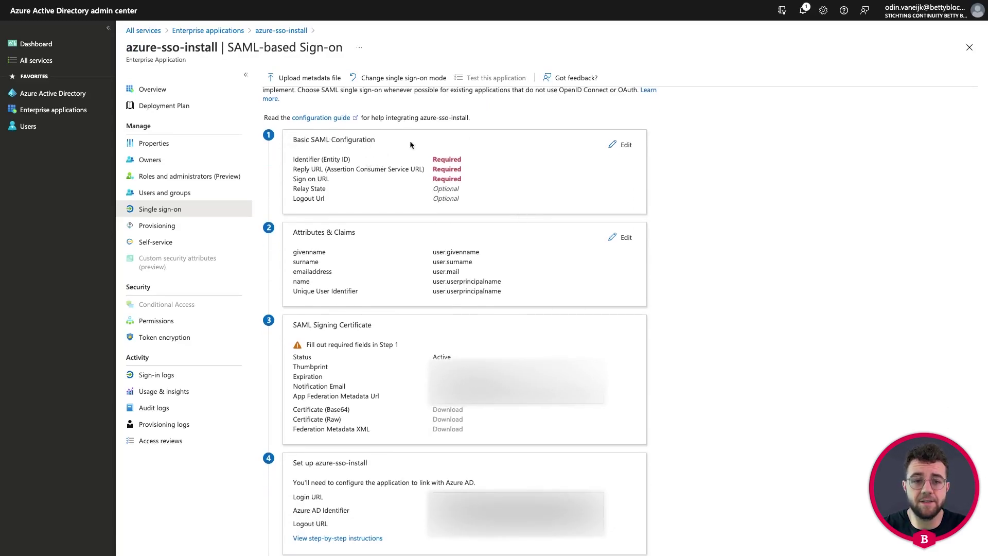
left_click(625, 145)
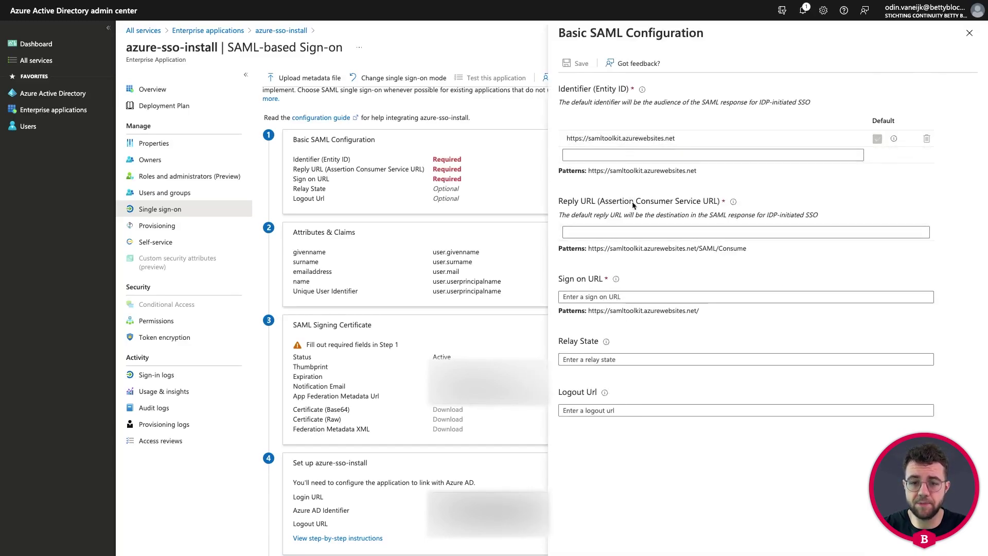
left_click(695, 140)
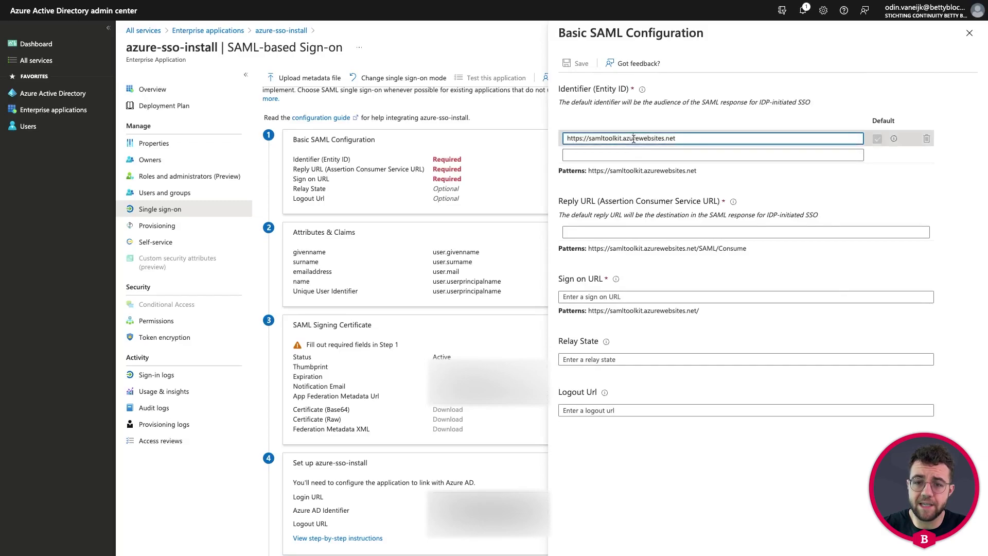
left_click_drag(701, 141, 549, 140)
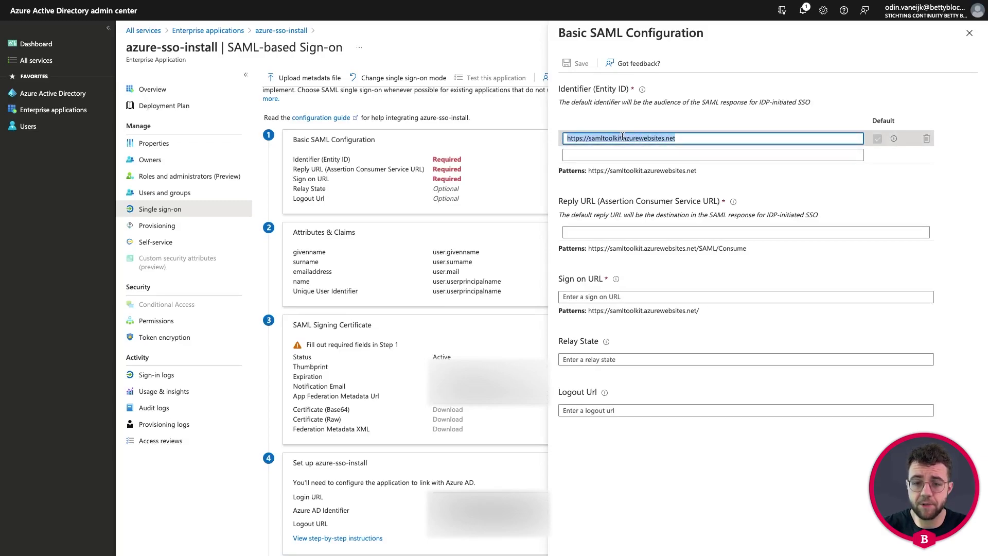
type("azure-sso-install")
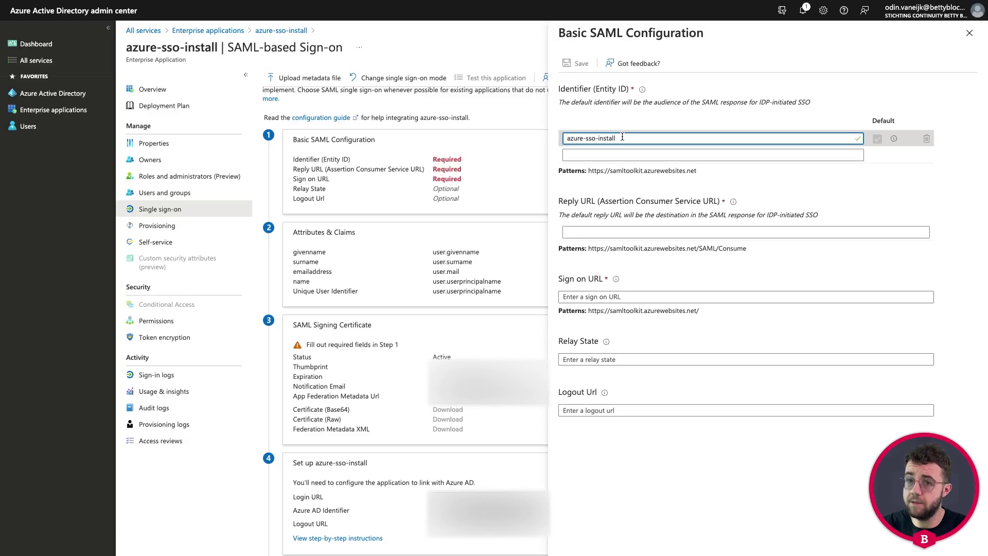
type("http")
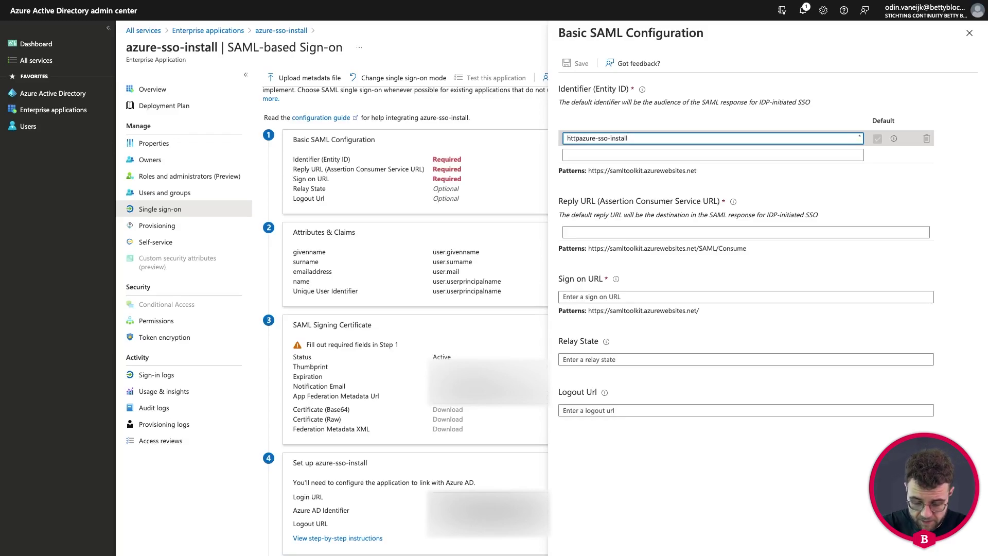
type("s://azure-sso-install.betty.app")
key("ctrl+a")
key("ctrl+c")
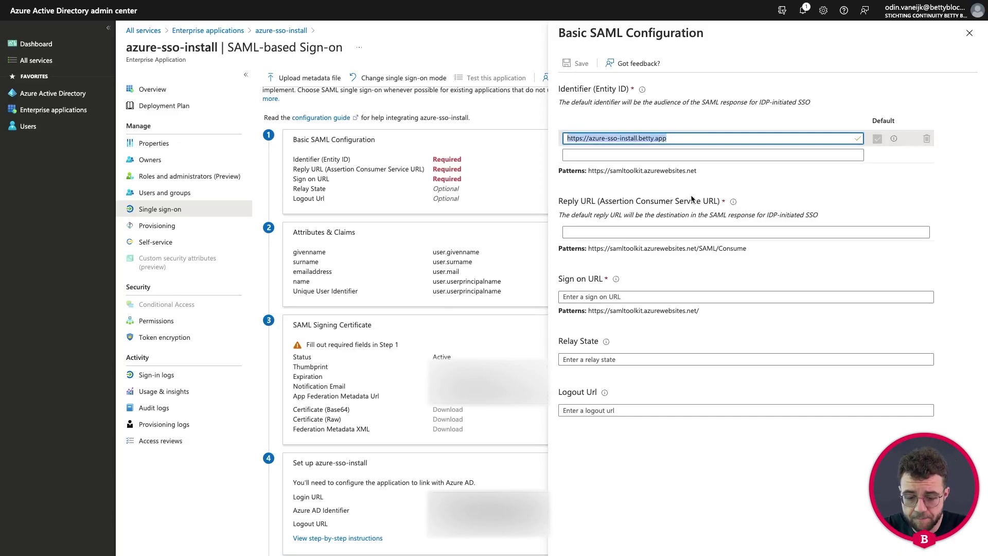
left_click(598, 297)
key("ctrl+v")
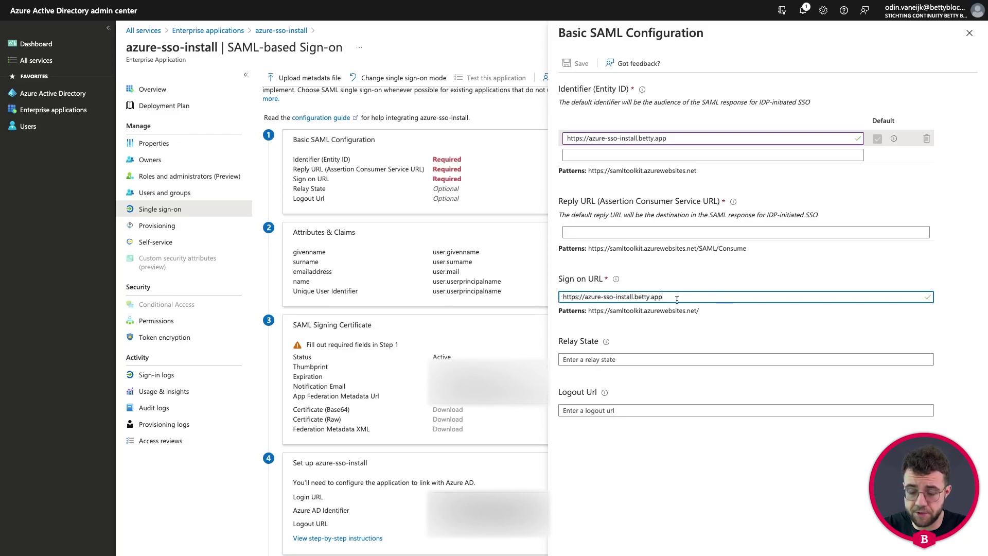
type("/login")
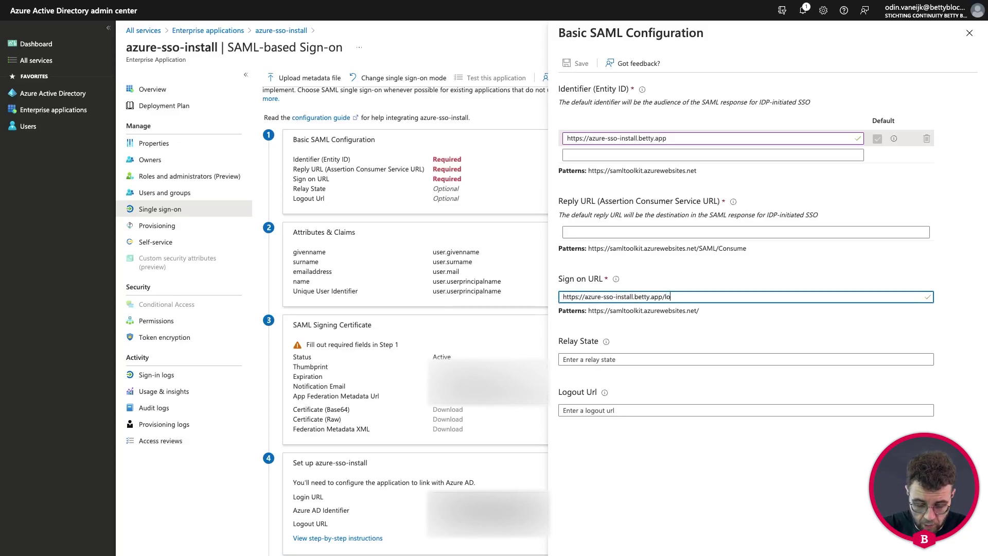
left_click(851, 254)
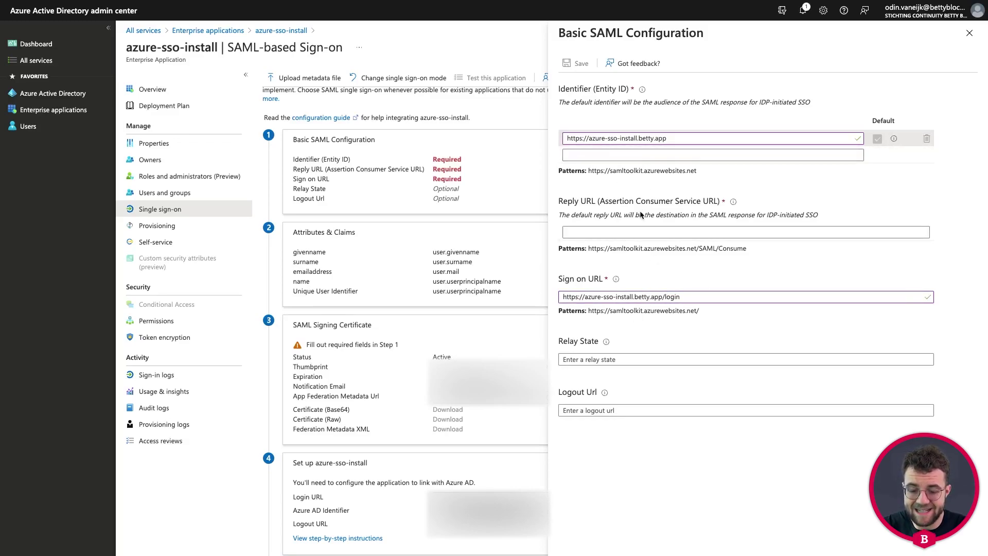
left_click(607, 232)
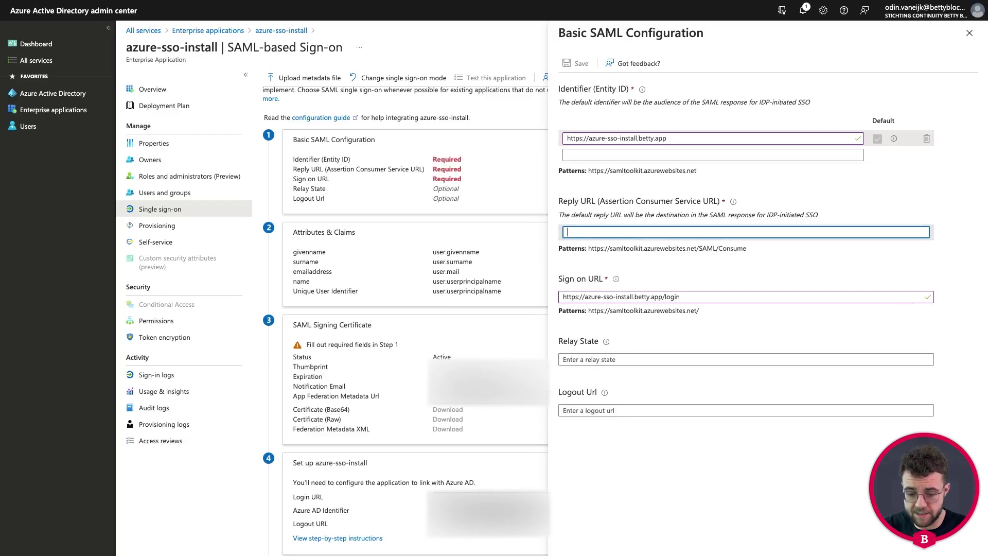
key("super+Tab")
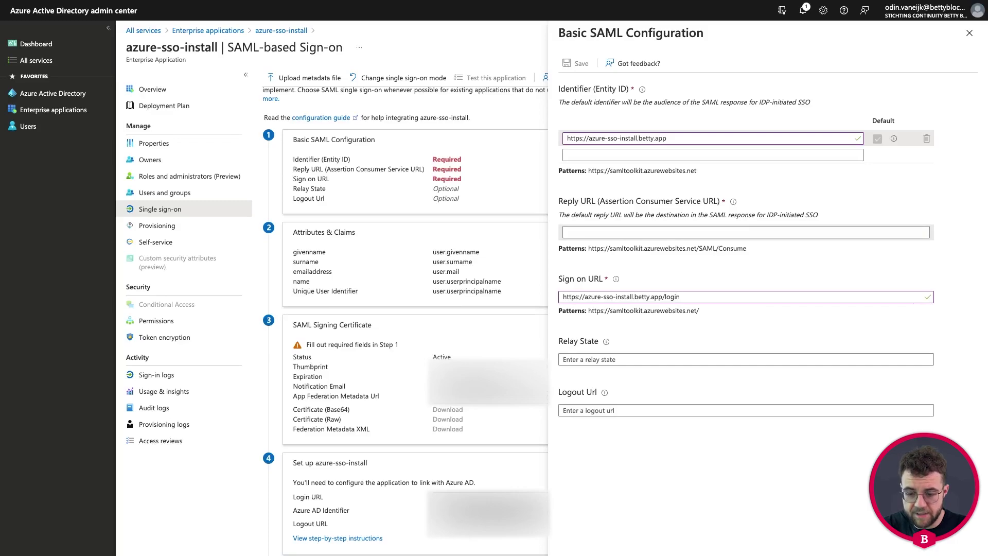
left_click(566, 233)
type("https://{app_id}.bettywebblocks.com/saml/callback")
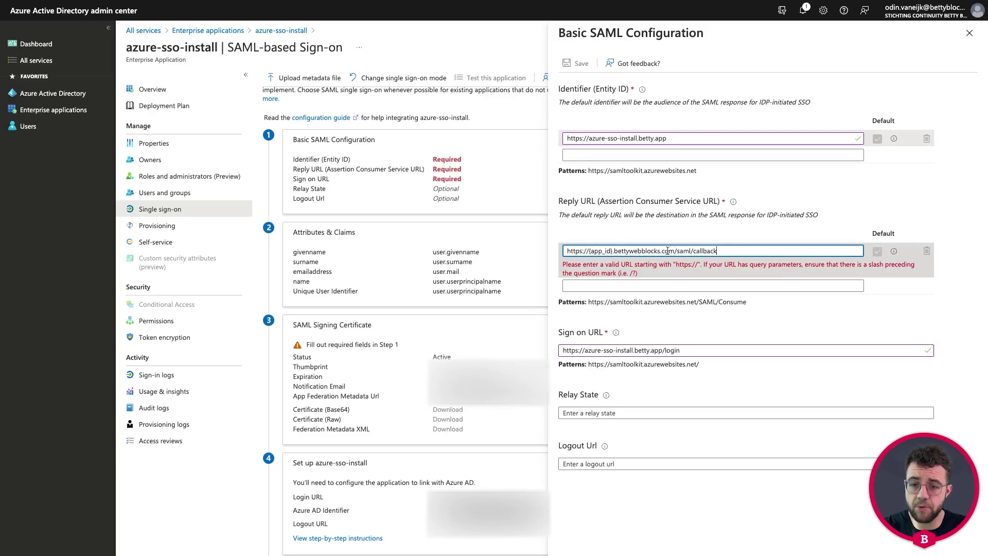
Step: Replace the {app_id} placeholder in the Reply URL with azure-sso-install
left_click(611, 251)
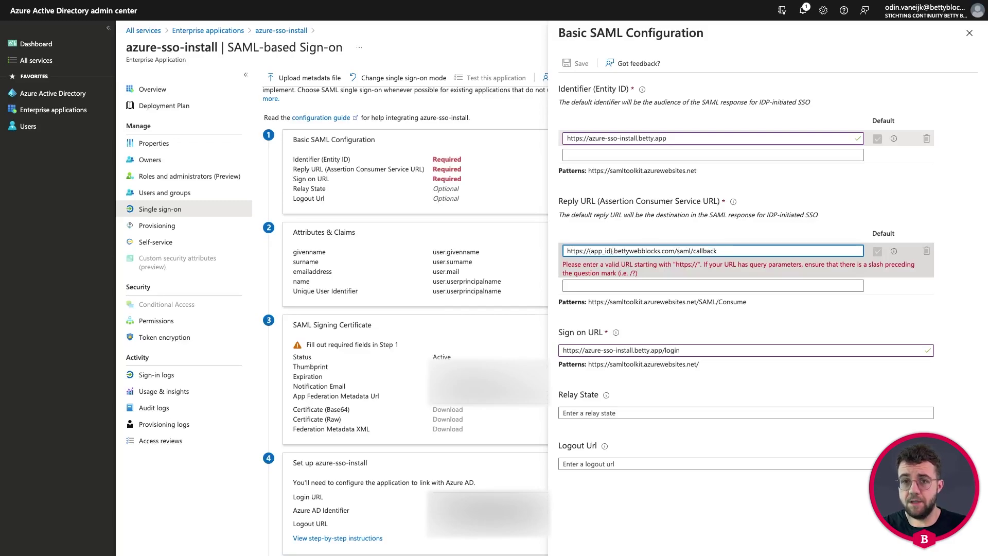
key("BackSpace")
key("BackSpace")
key("BackSpace")
key("BackSpace")
key("BackSpace")
key("BackSpace")
key("BackSpace")
key("BackSpace")
key("Delete")
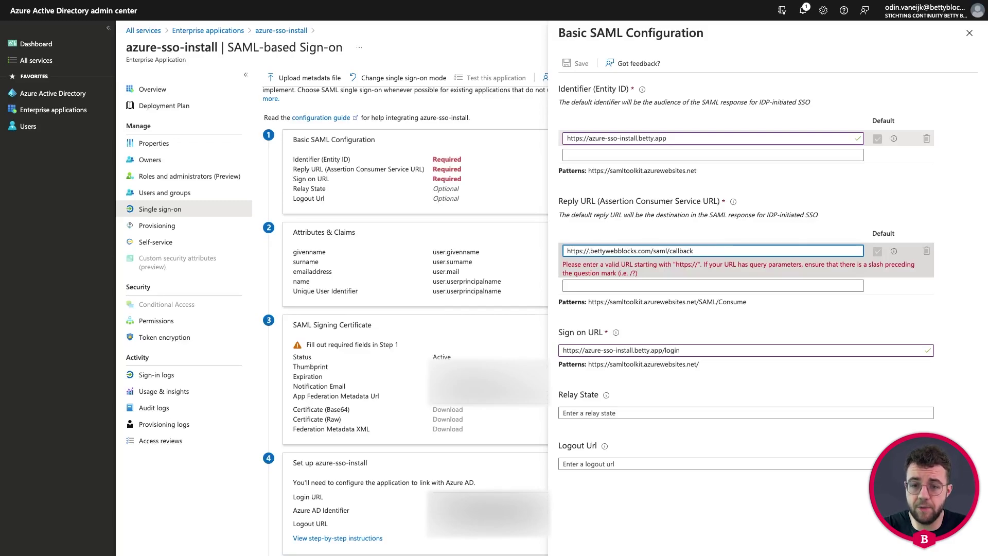
type("azure-")
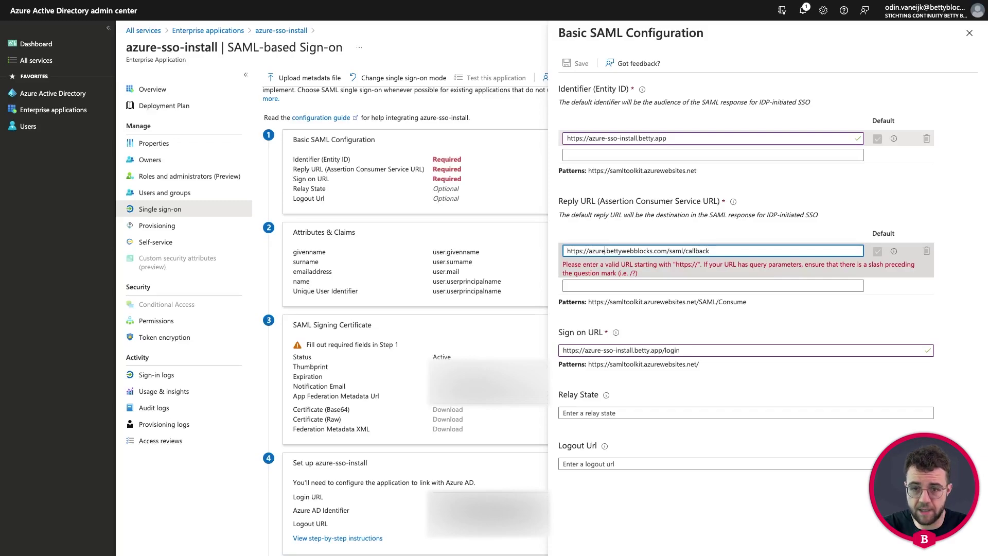
type("sso-")
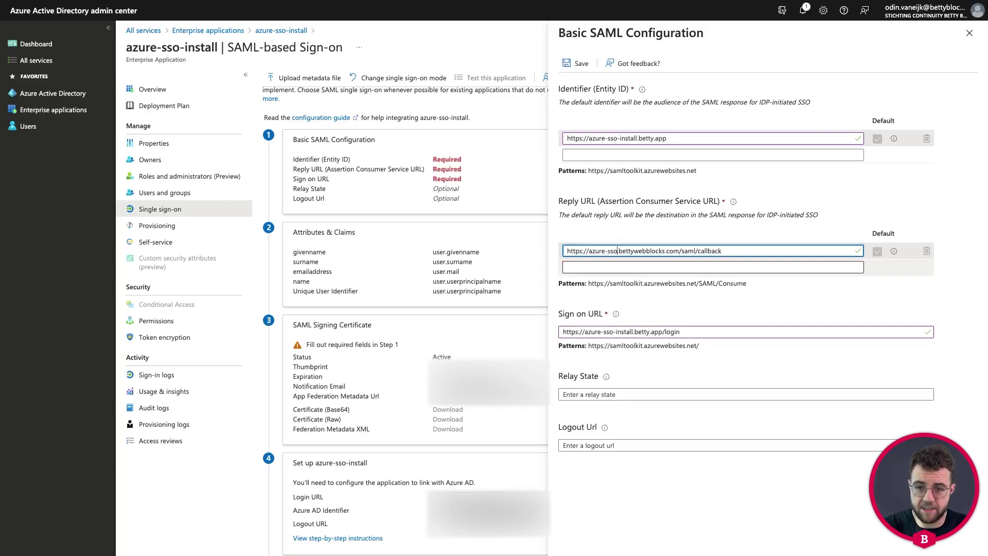
type("install")
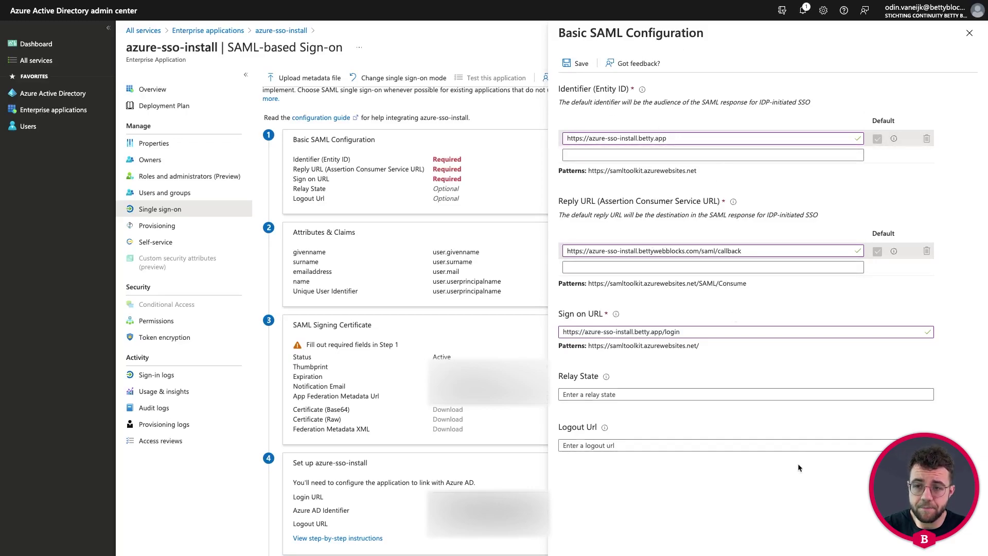
Step: Save and close the Basic SAML Configuration, choosing to test single sign-on at another time
left_click(579, 65)
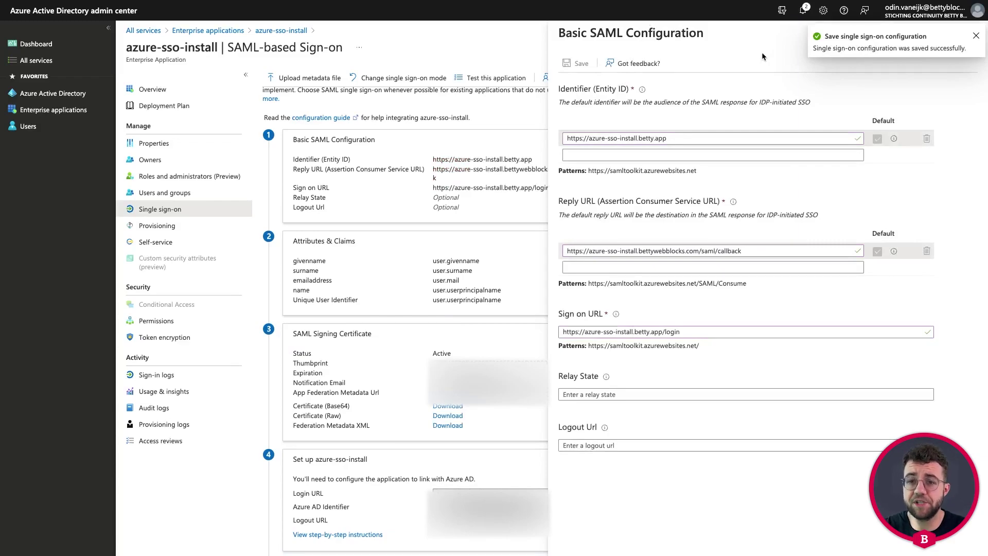
left_click(975, 36)
left_click(971, 35)
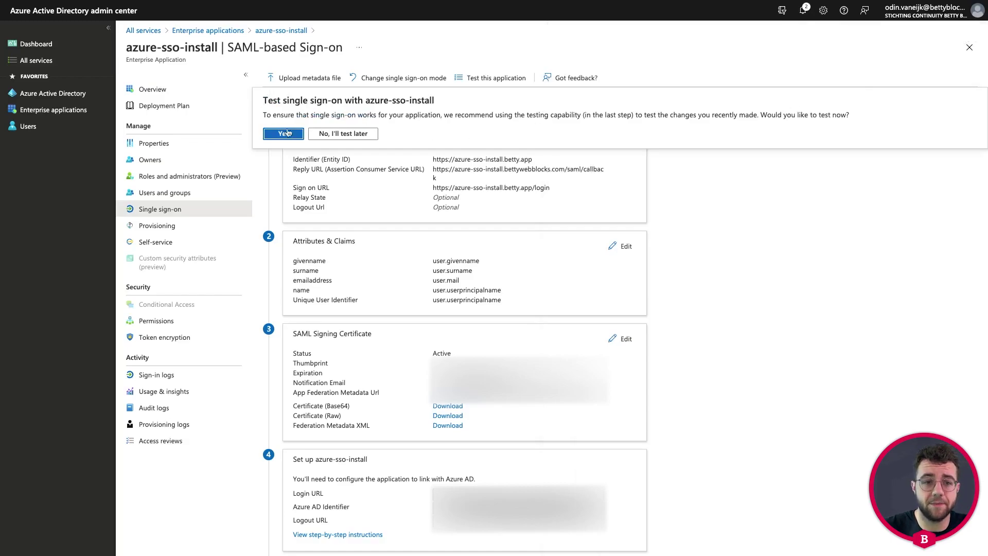
left_click(361, 135)
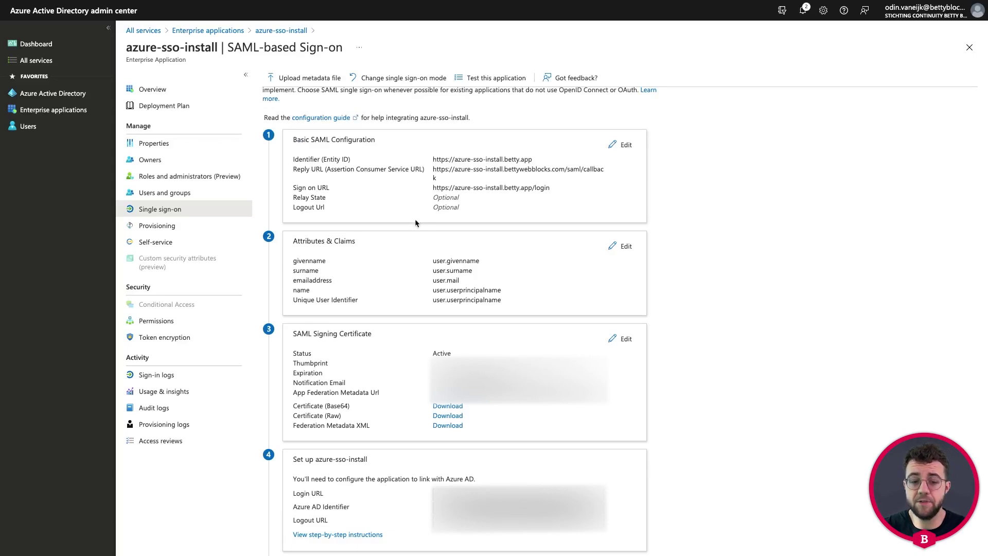
Step: Review the SAML setup sections and copy the Login URL from the Set up azure-sso-install section
scroll(367, 236, "down", 2)
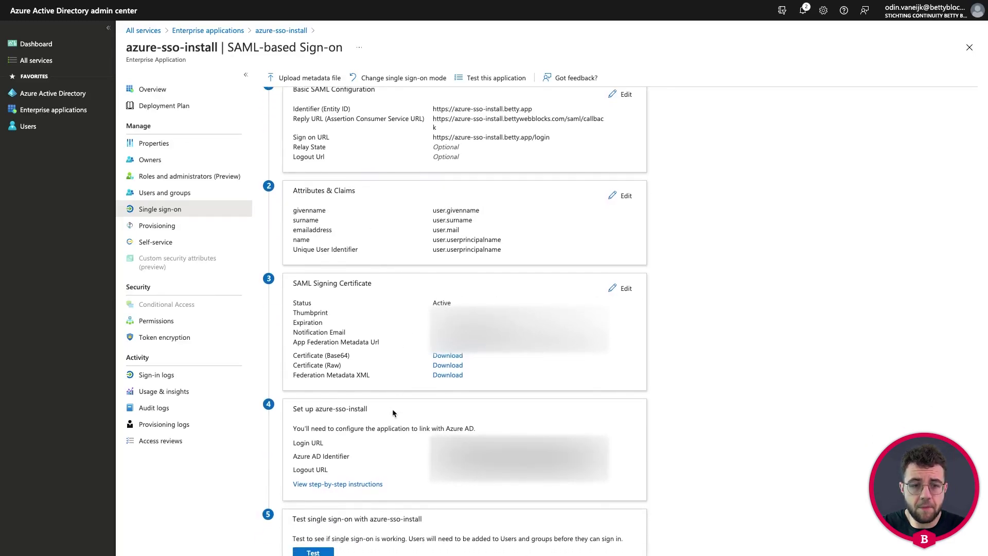
scroll(362, 176, "up", 2)
left_click_drag(291, 130, 397, 128)
left_click(396, 129)
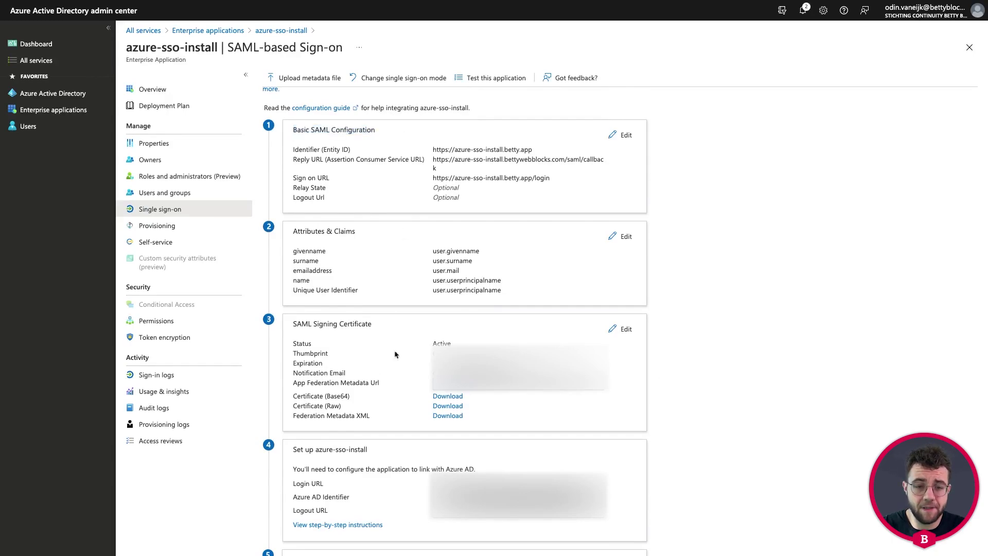
scroll(384, 366, "down", 3)
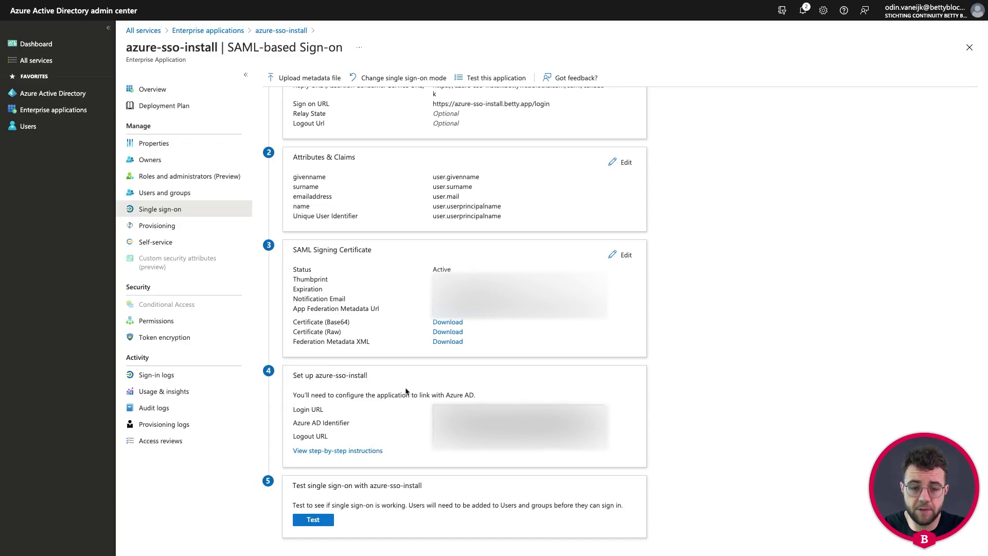
left_click(599, 410)
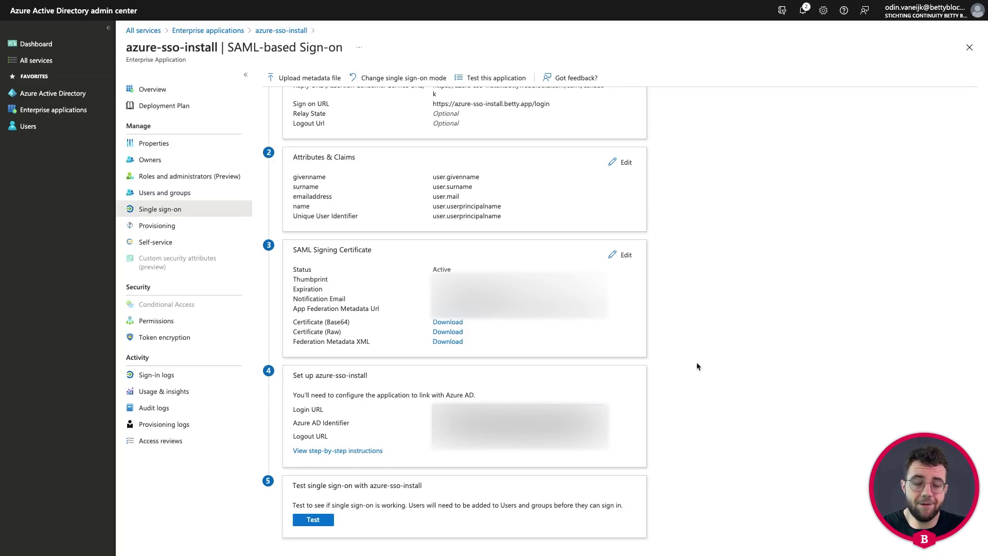
Step: Search for the user by first name, assign them to the azure-sso-install application, and return to its single sign-on settings
left_click(181, 197)
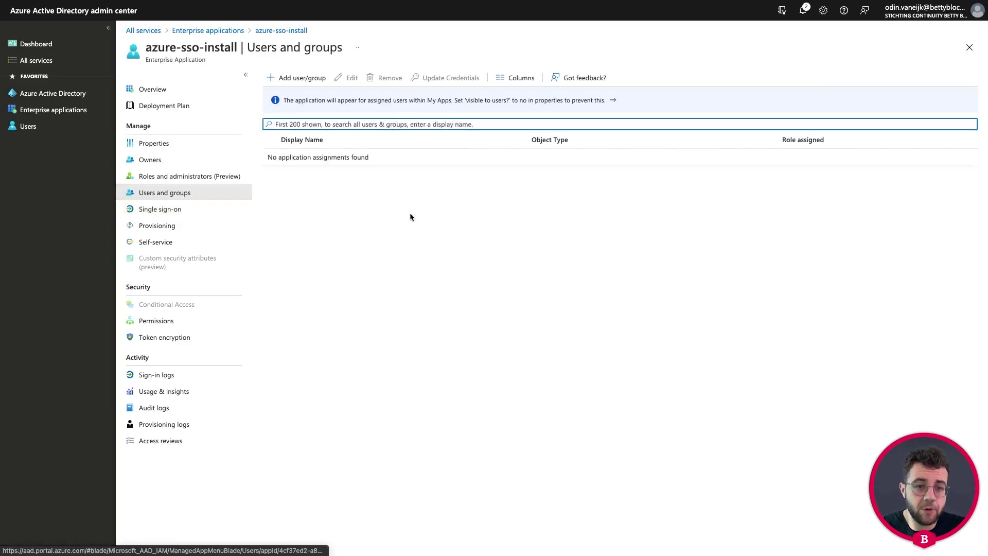
left_click(295, 79)
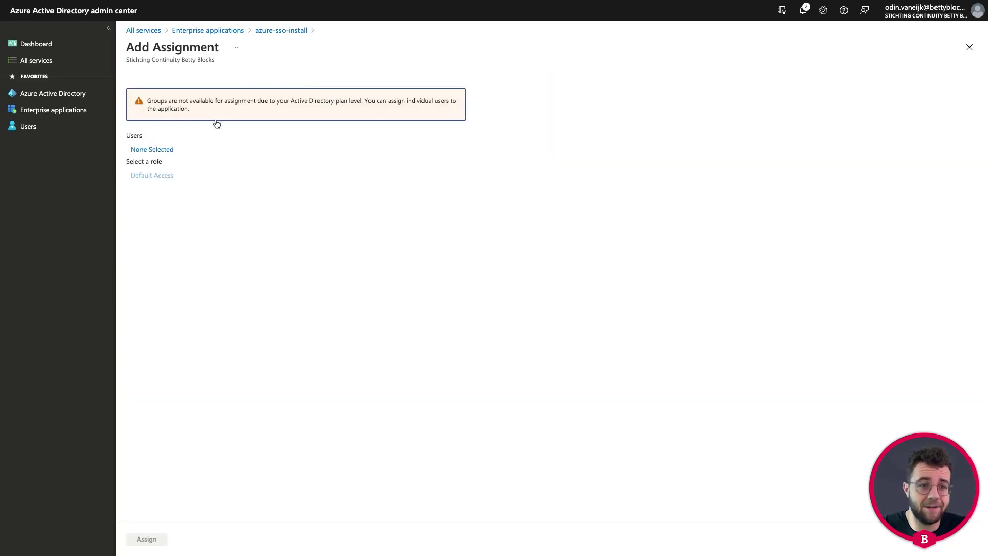
left_click(163, 150)
type("odin")
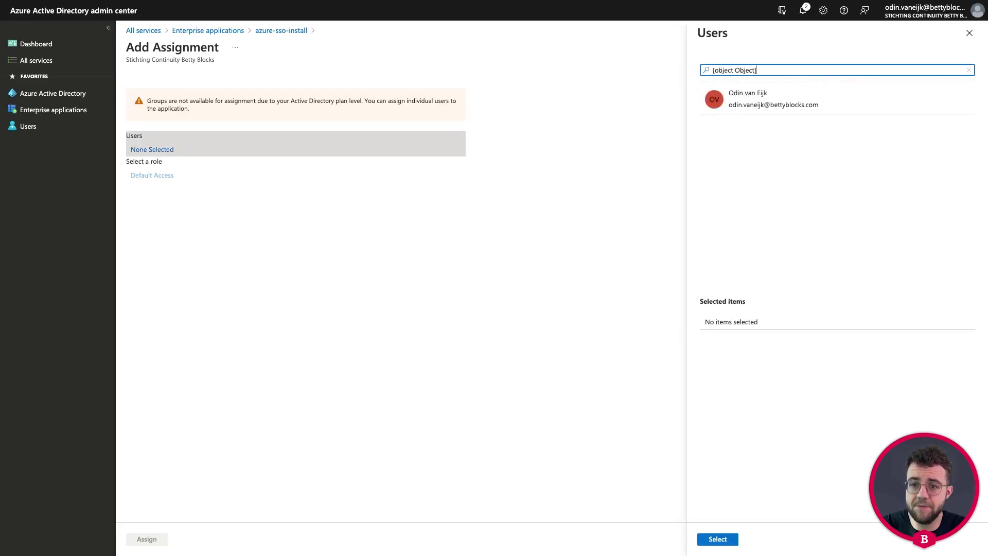
left_click(777, 94)
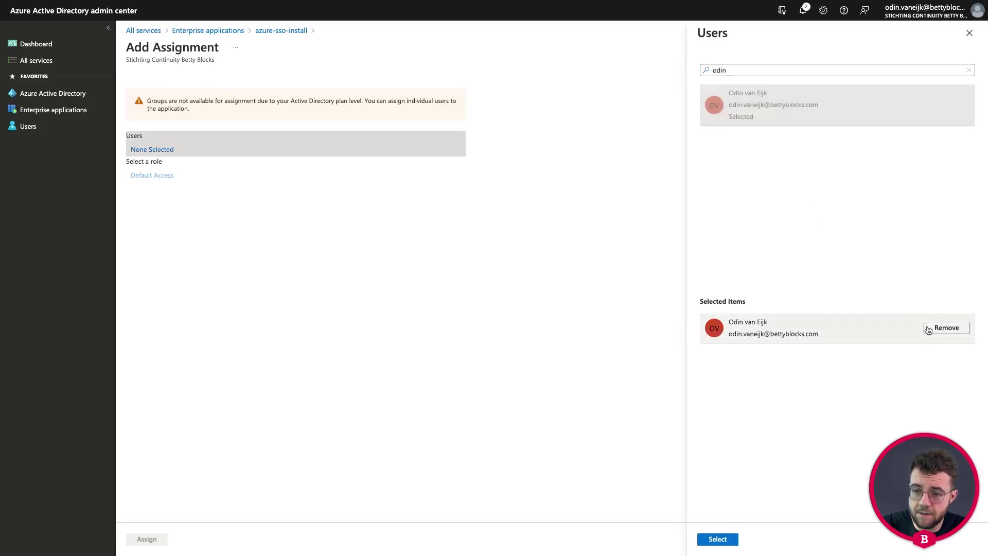
left_click(718, 539)
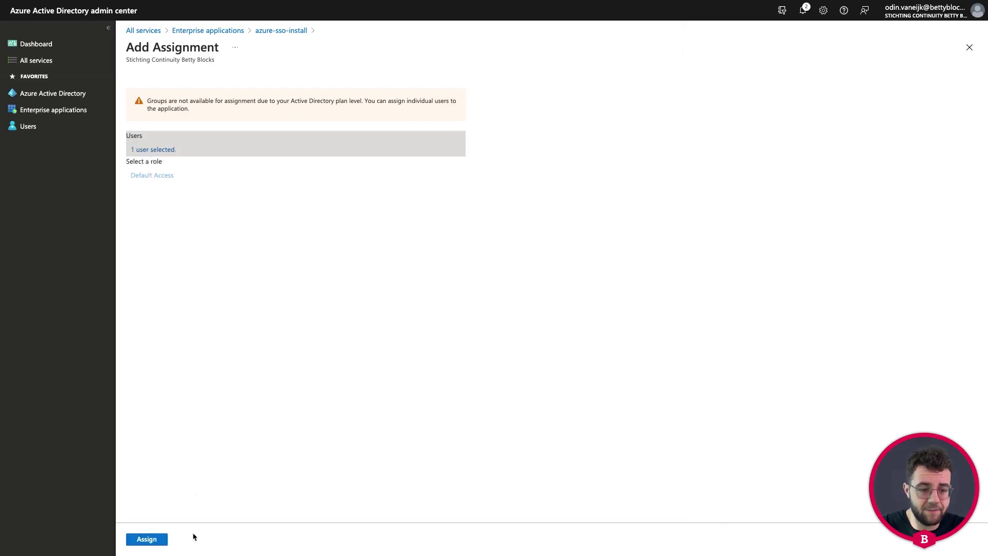
left_click(146, 539)
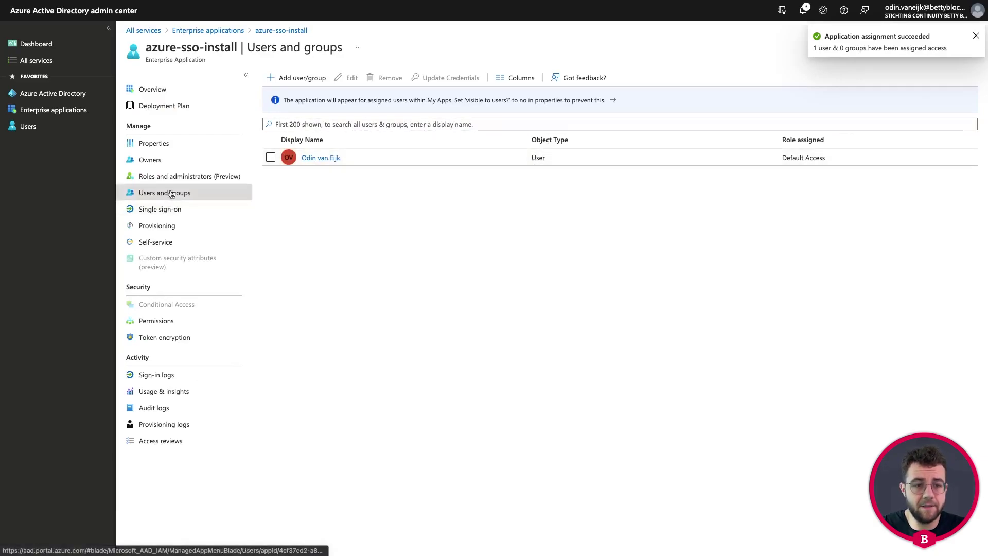
left_click(172, 209)
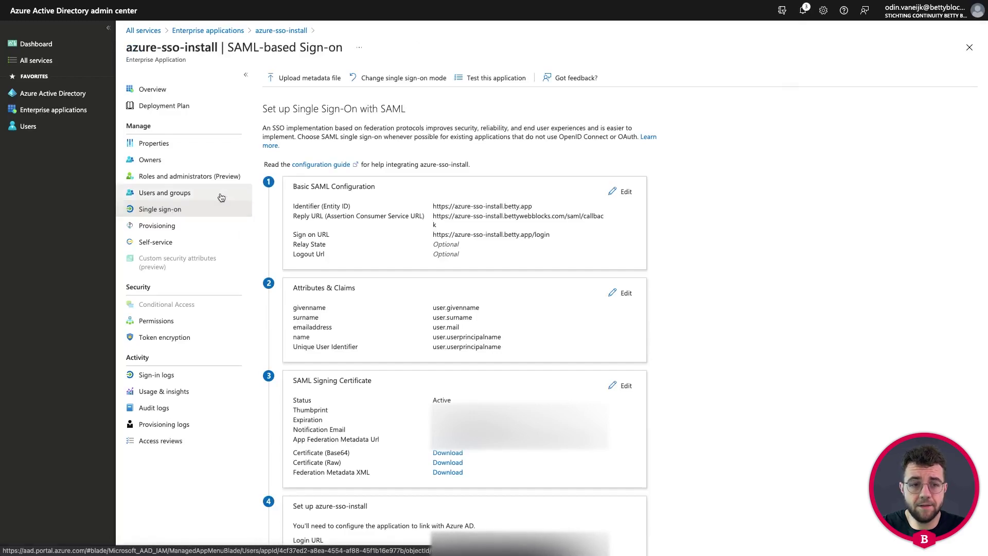
Step: Check the users assigned to the azure-sso-install application and return to its single sign-on settings
left_click(221, 196)
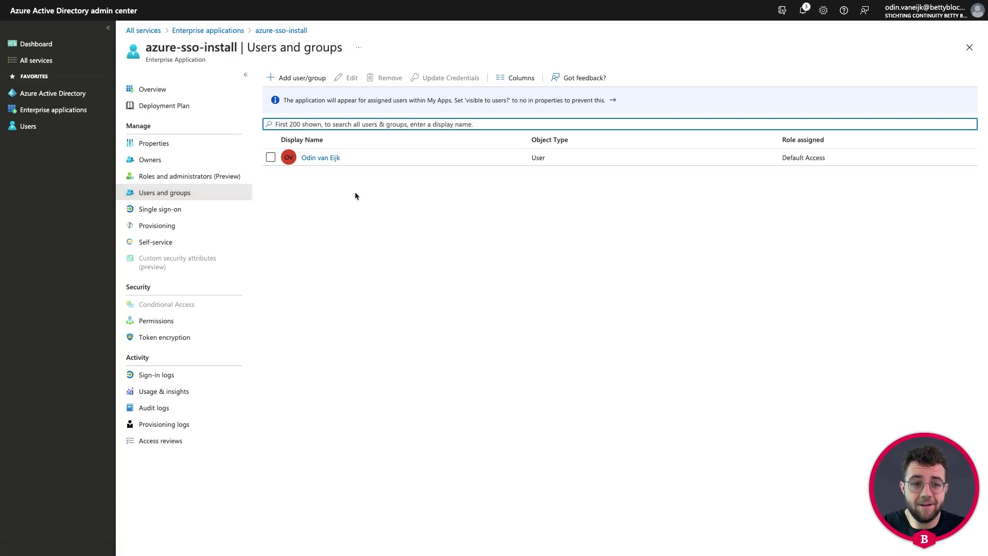
left_click(227, 207)
scroll(391, 250, "down", 3)
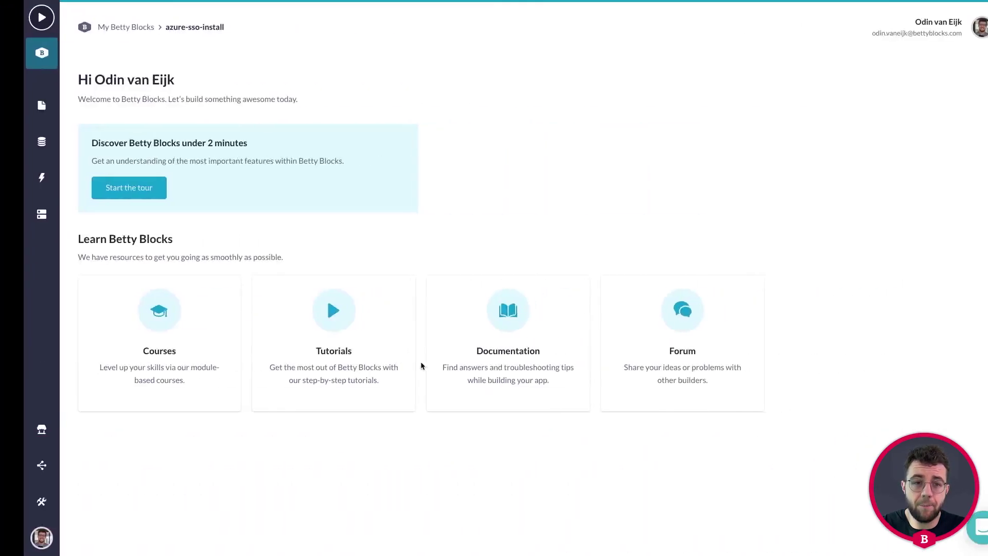
Step: Switch to Betty Blocks, start Configure SSO on the AzureSSO record, and paste the copied Login URL as the Ipd sso target url
left_click(18, 214)
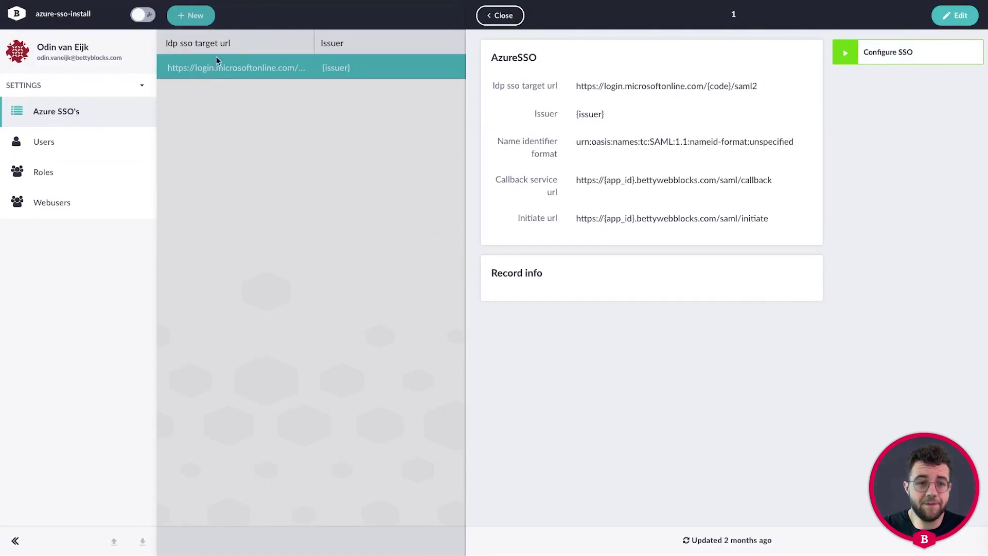
left_click(861, 55)
left_click(417, 101)
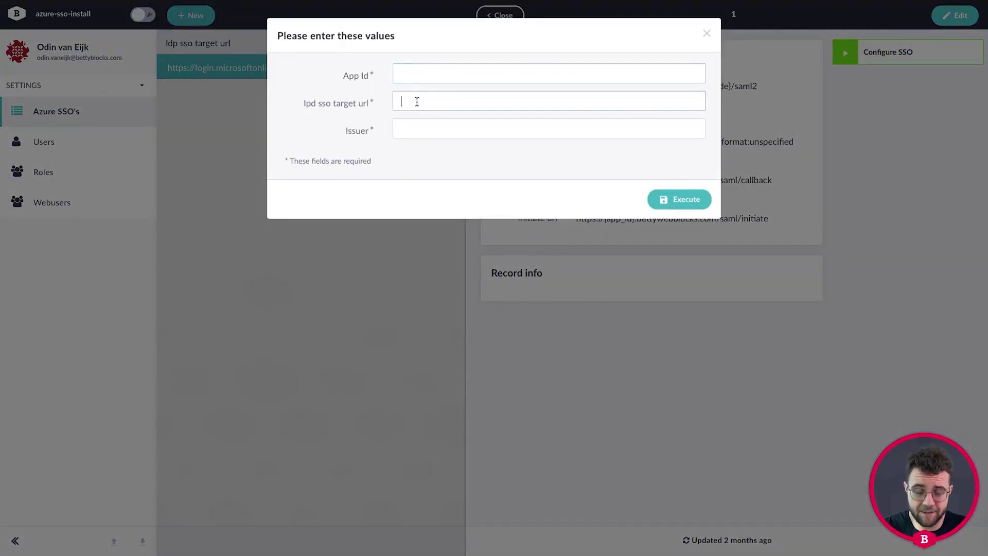
key("ctrl+v")
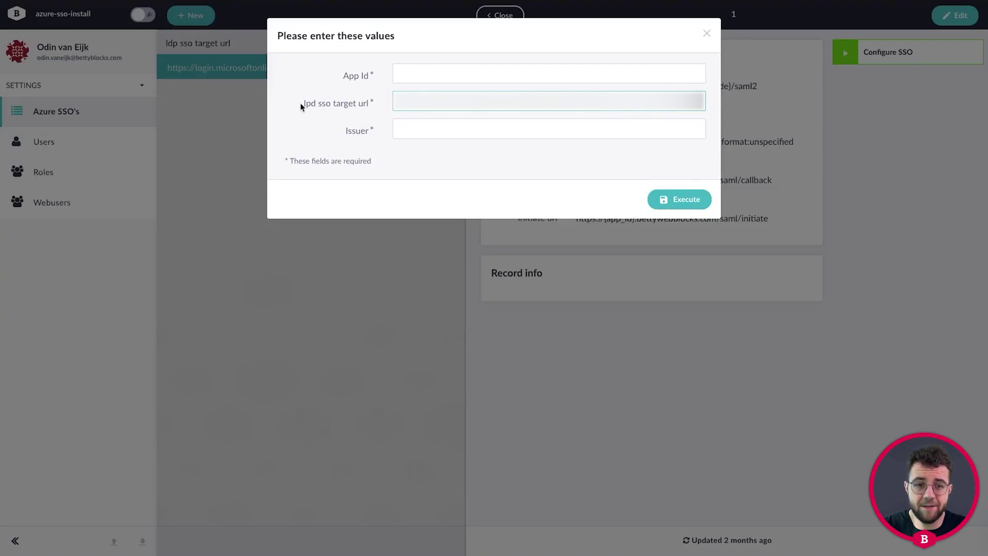
Step: Set the App Id in the SSO configuration to azure-sso-install
left_click(463, 67)
type("a")
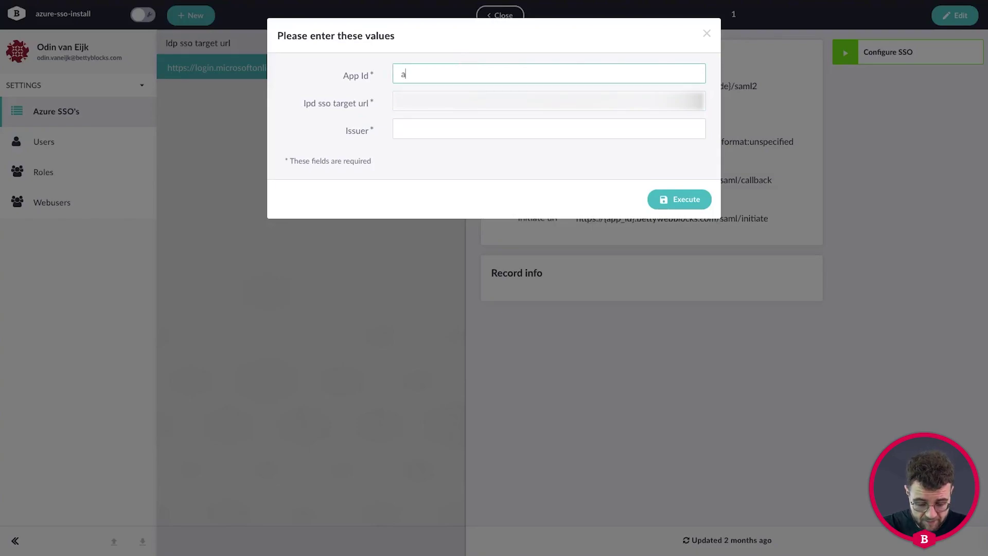
type("zure-sso-install")
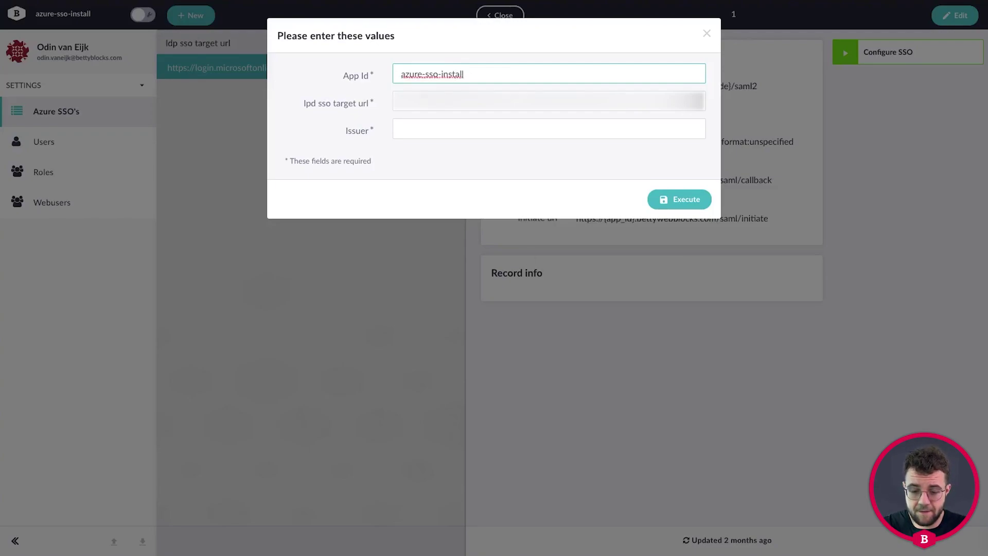
left_click(442, 128)
type("http")
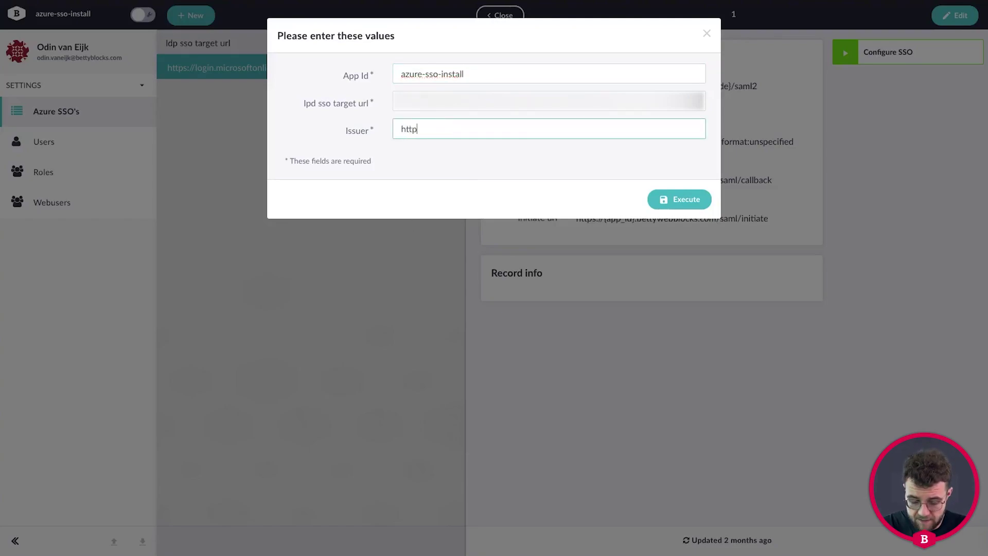
type("s://")
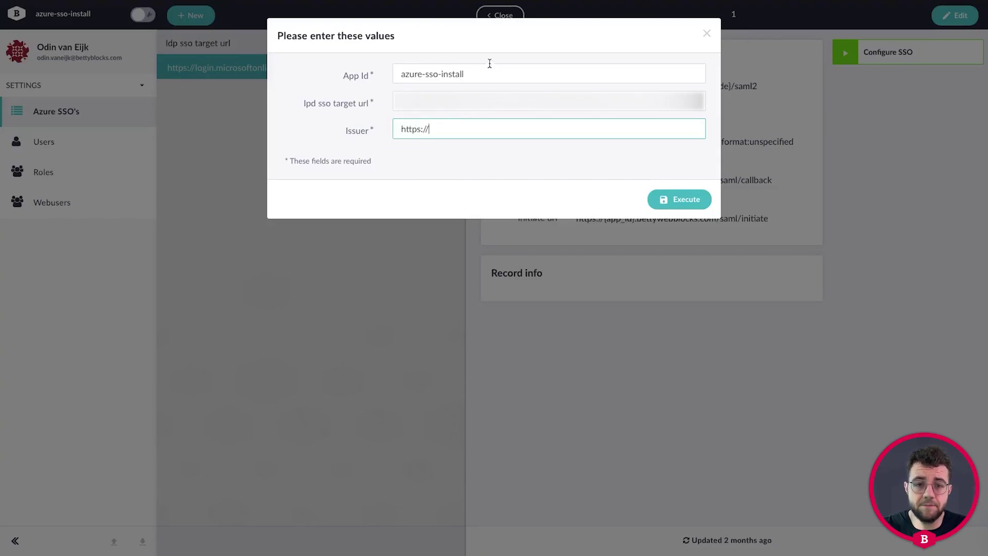
left_click_drag(490, 65, 375, 72)
key("ctrl+c")
left_click(470, 128)
key("ctrl+v")
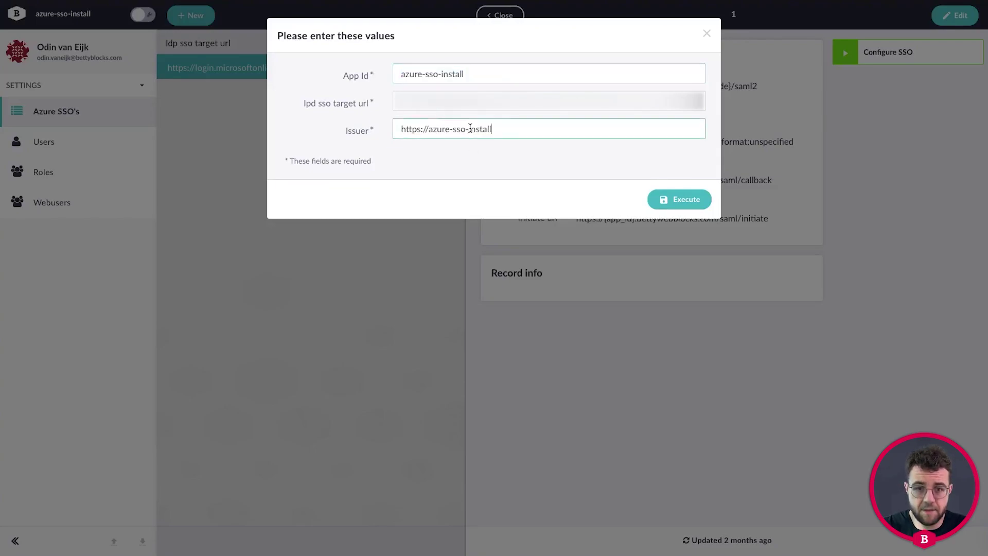
type(".betty.app")
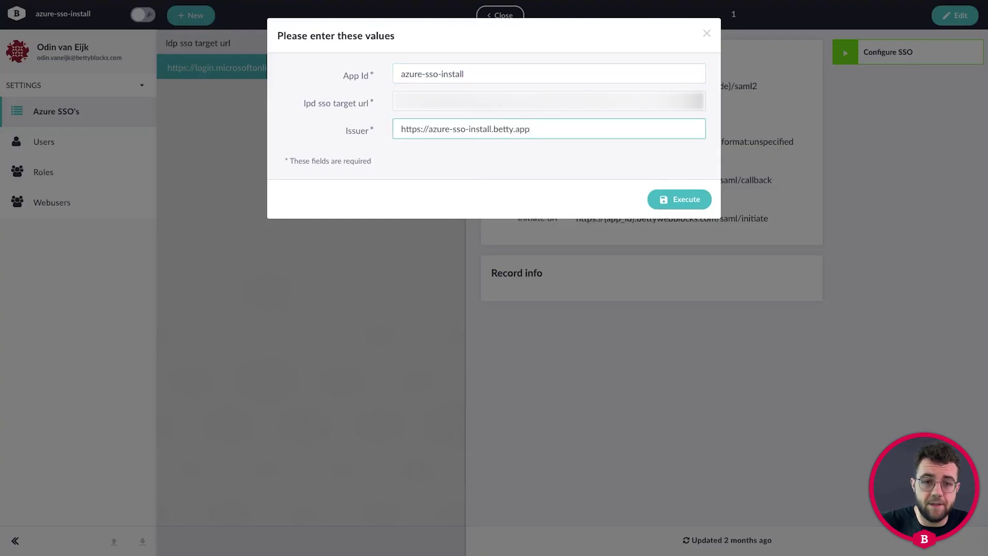
Step: Review the App Id, Ipd sso target url and Issuer values, and execute the SSO configuration
left_click_drag(478, 68, 380, 73)
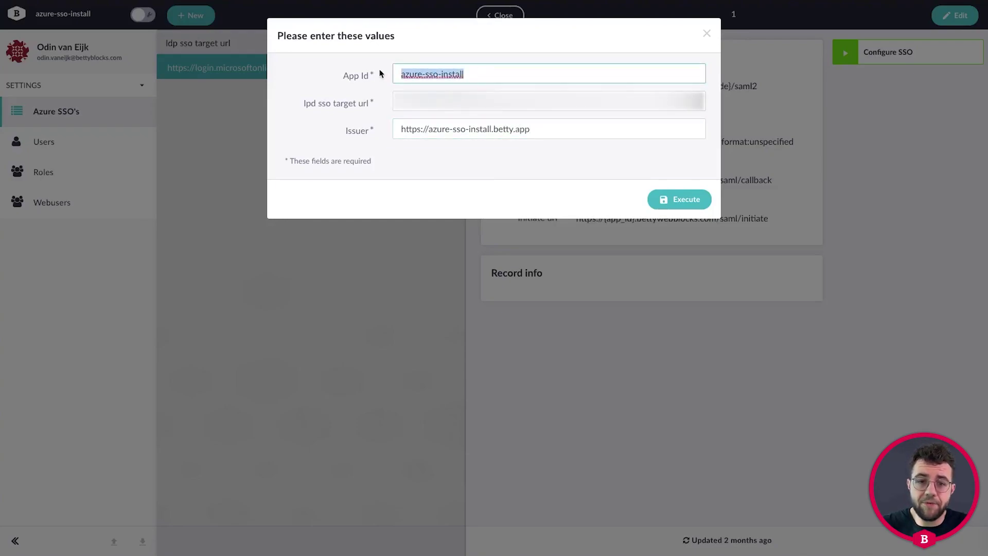
key("Tab")
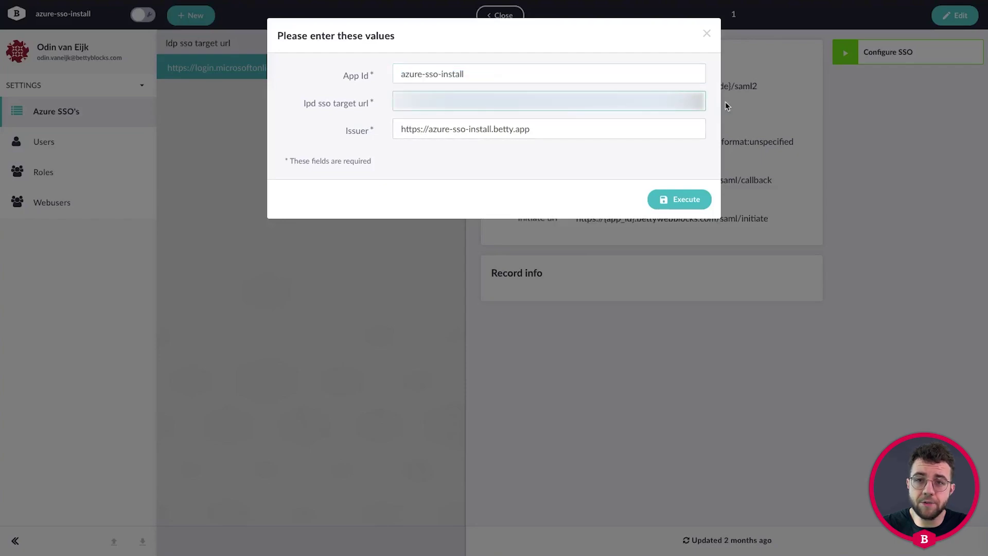
left_click_drag(551, 131, 390, 132)
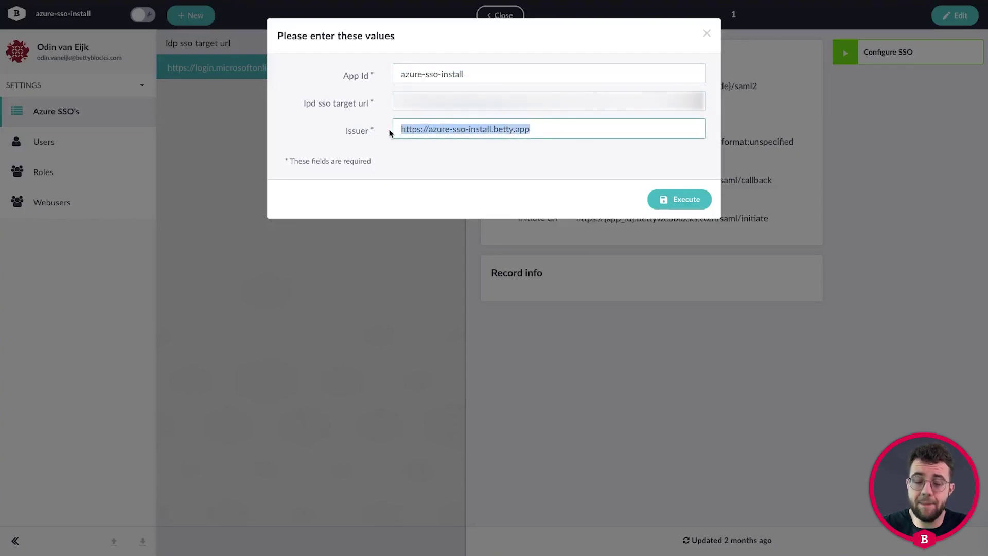
left_click(466, 168)
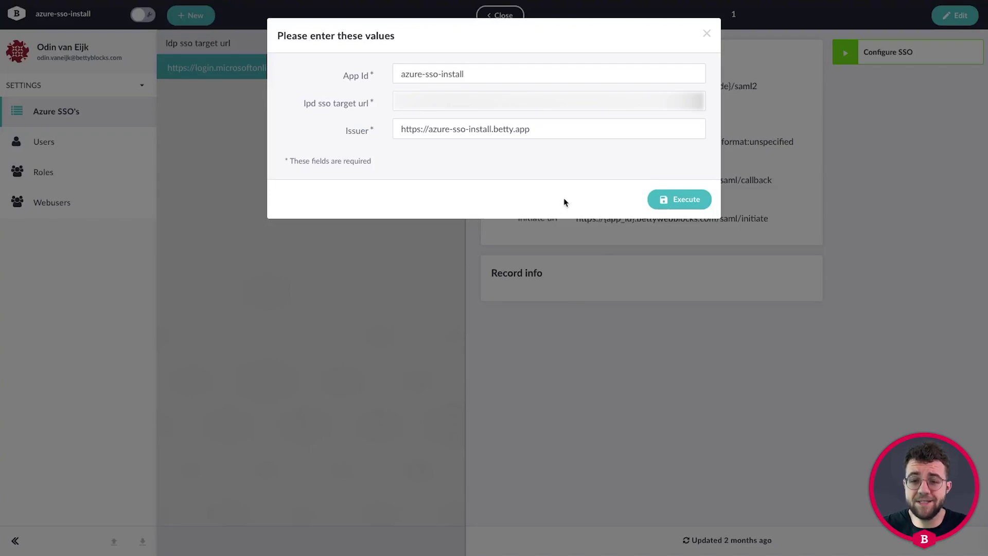
left_click(649, 199)
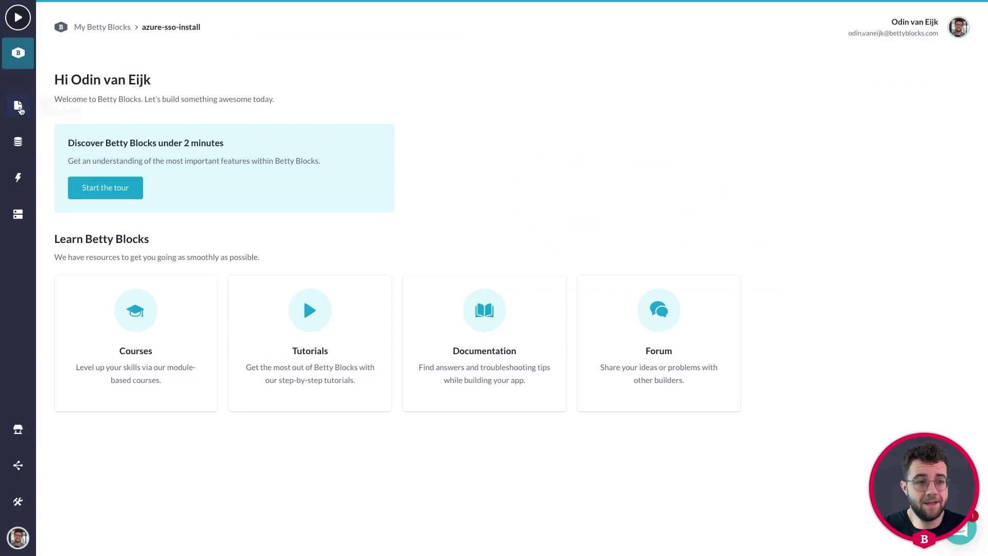
Step: Open the application's Home page from the builder and start the Azure login on its login page
left_click(15, 110)
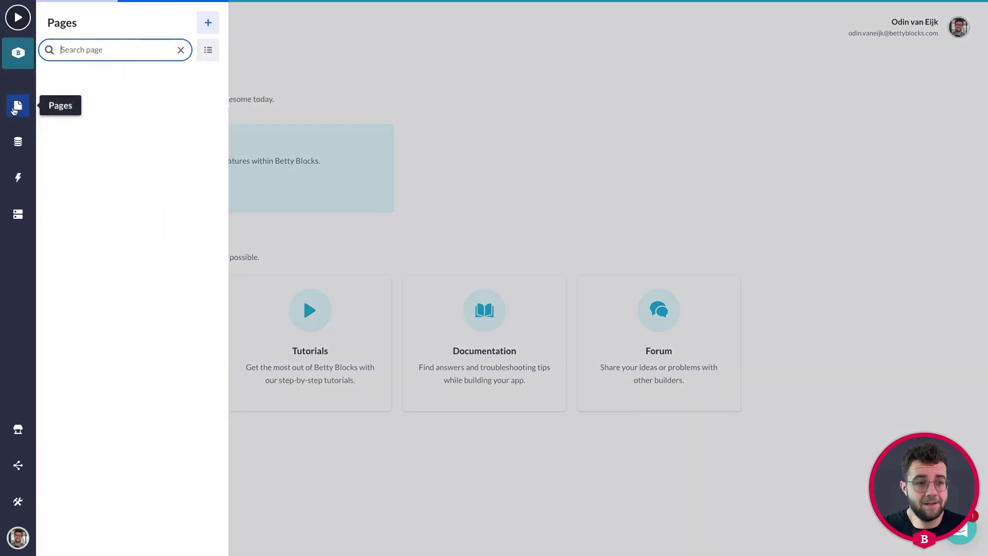
left_click(95, 99)
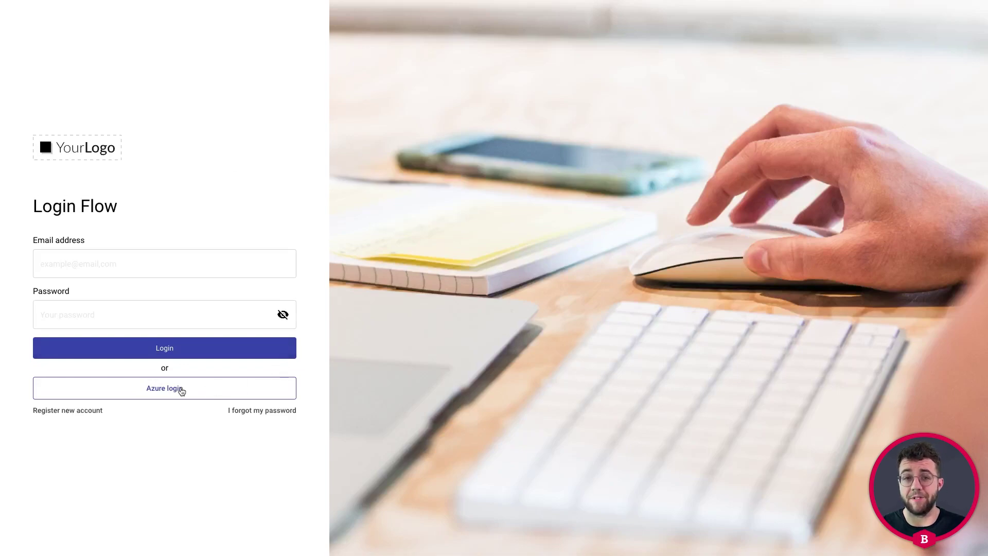
left_click(134, 393)
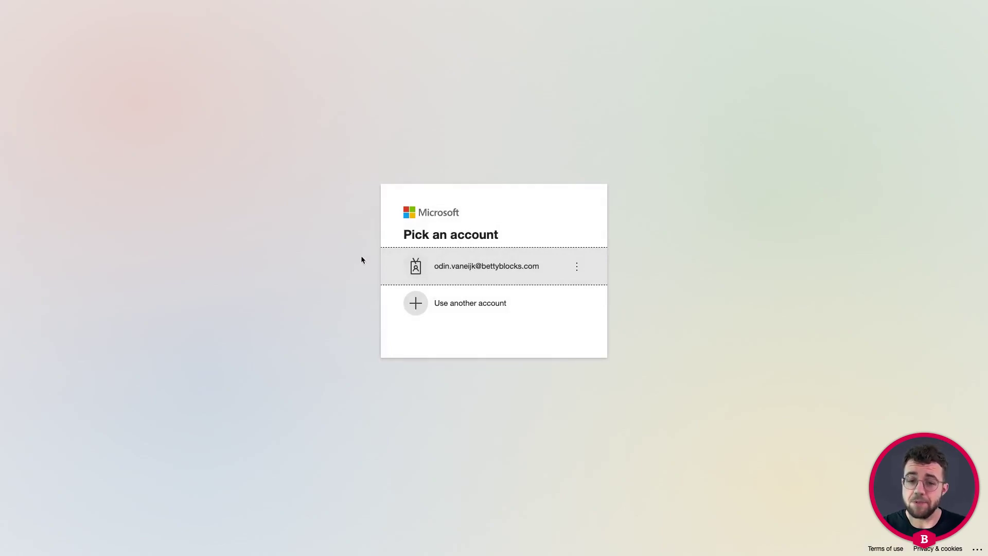
Step: Sign in with the listed Microsoft account using the account password, choosing Don't show this again and declining to stay signed in
left_click(468, 270)
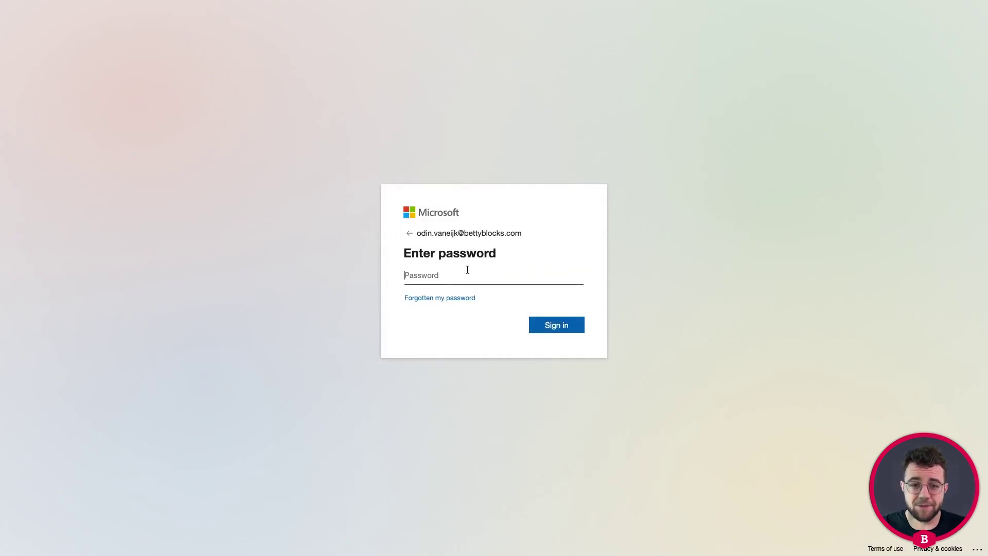
type("••••")
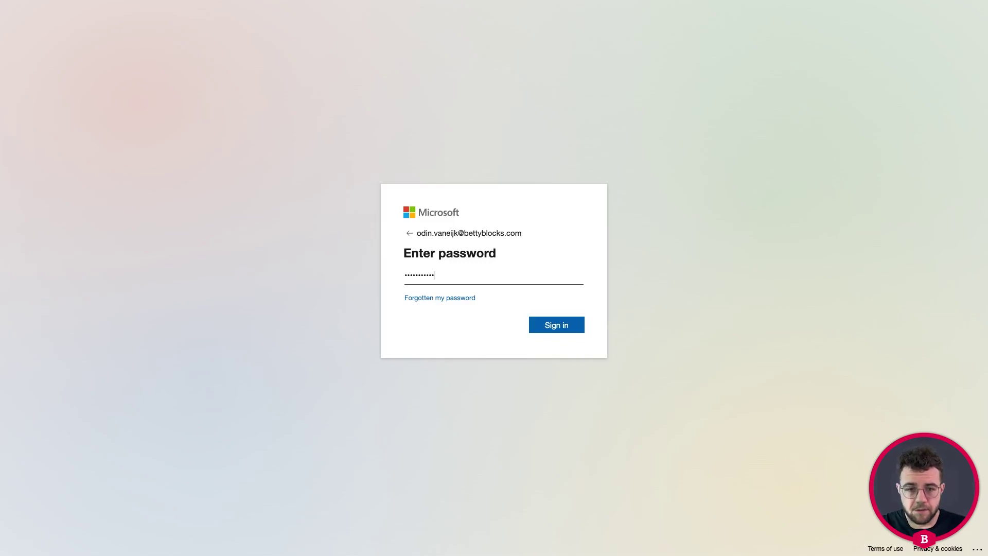
key("Return")
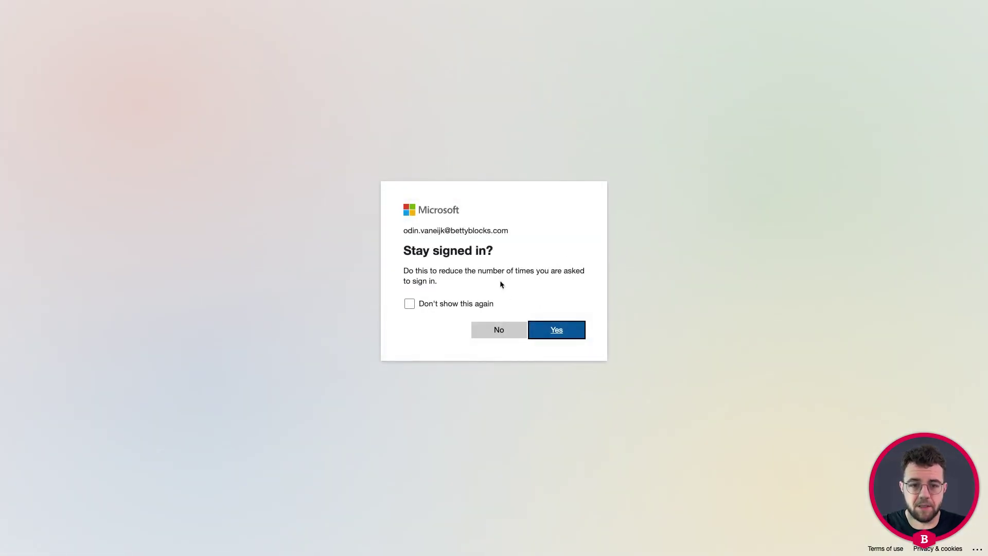
left_click(435, 304)
left_click(499, 330)
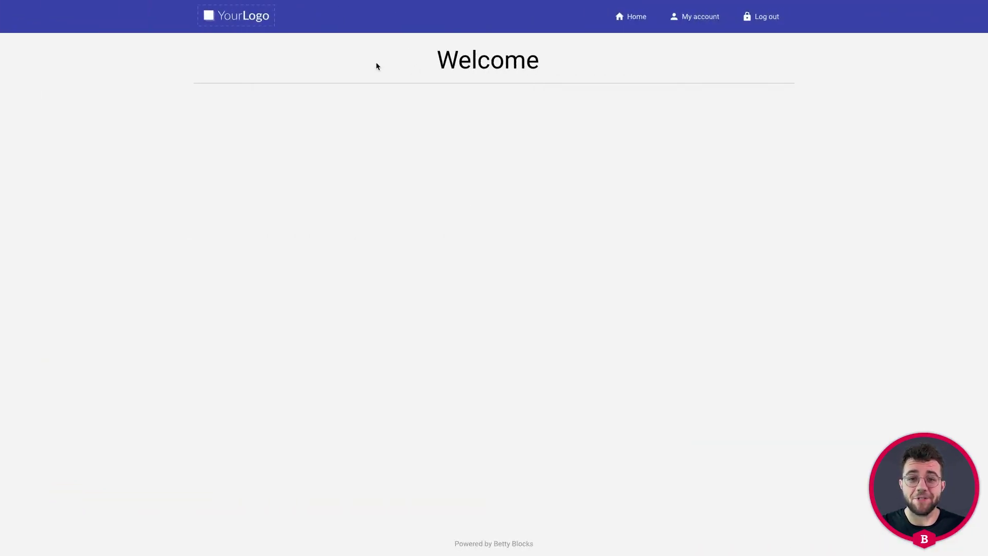
Step: Return to the Betty Blocks page builder and view the SSO Redirect Page and the My Account page
mouse_move(175, 7)
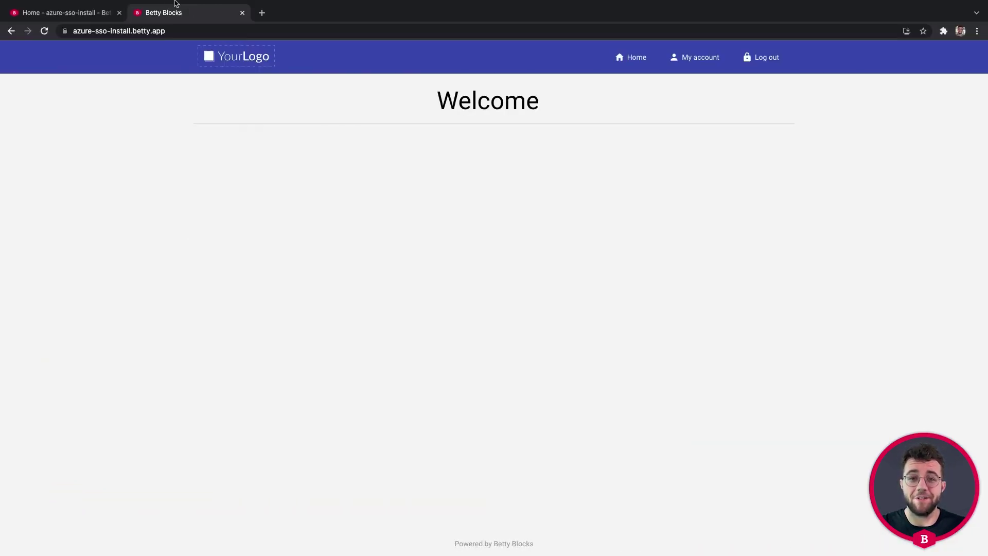
left_click(66, 11)
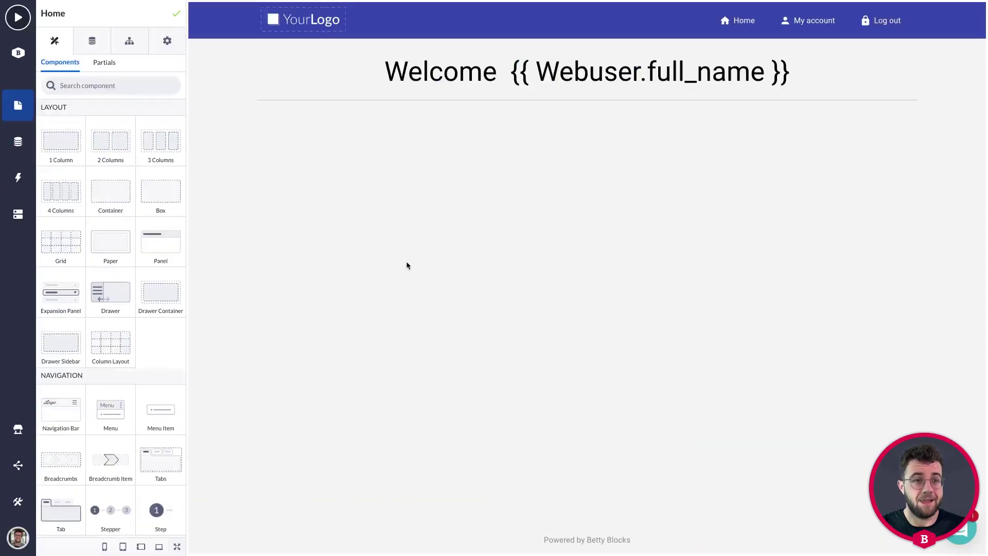
left_click(18, 105)
left_click(112, 145)
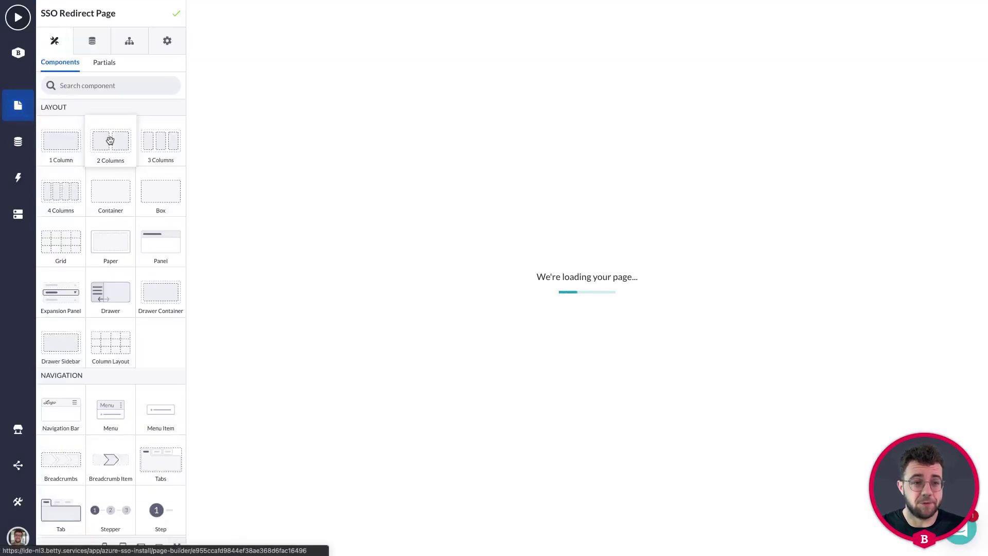
left_click(18, 105)
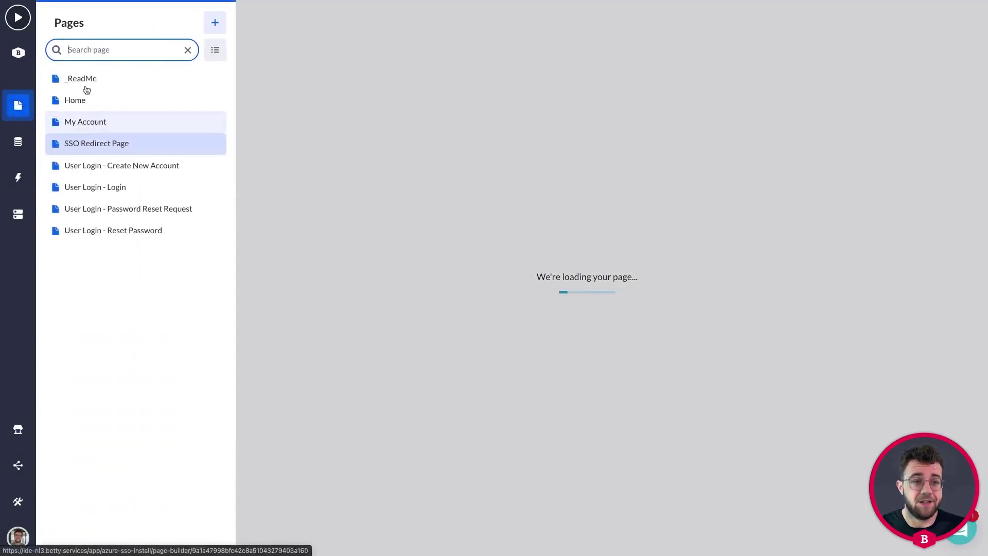
left_click(85, 123)
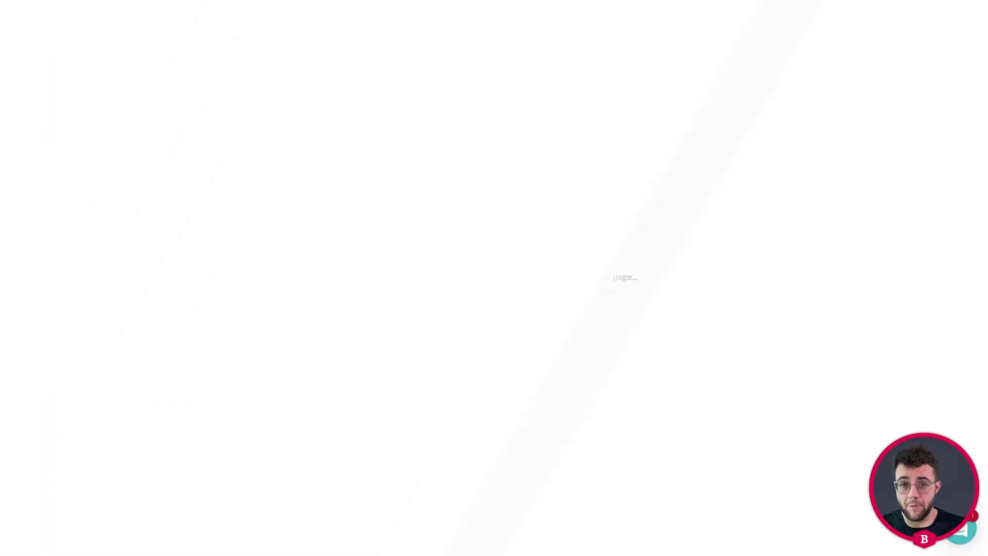